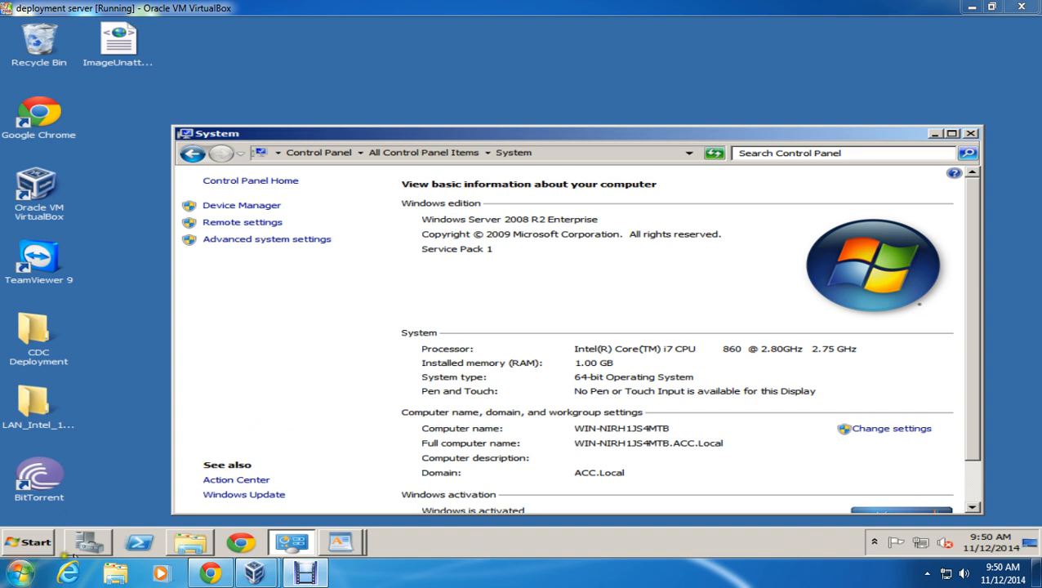
Step: Open Server Manager, view the roles available in the Add Roles Wizard, and leave the wizard without installing anything
mouse_move(98, 549)
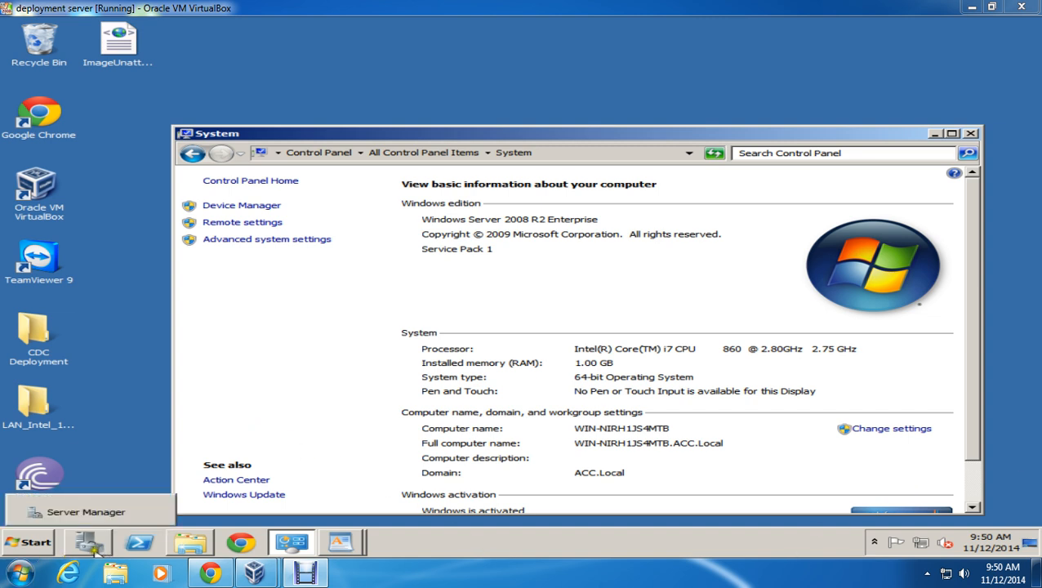
click(90, 547)
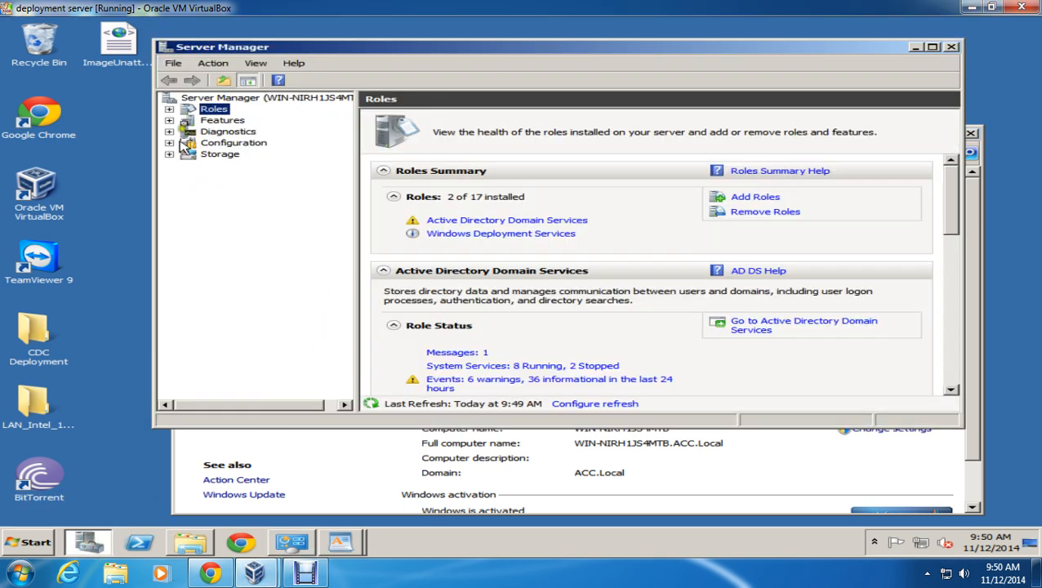
right_click(218, 110)
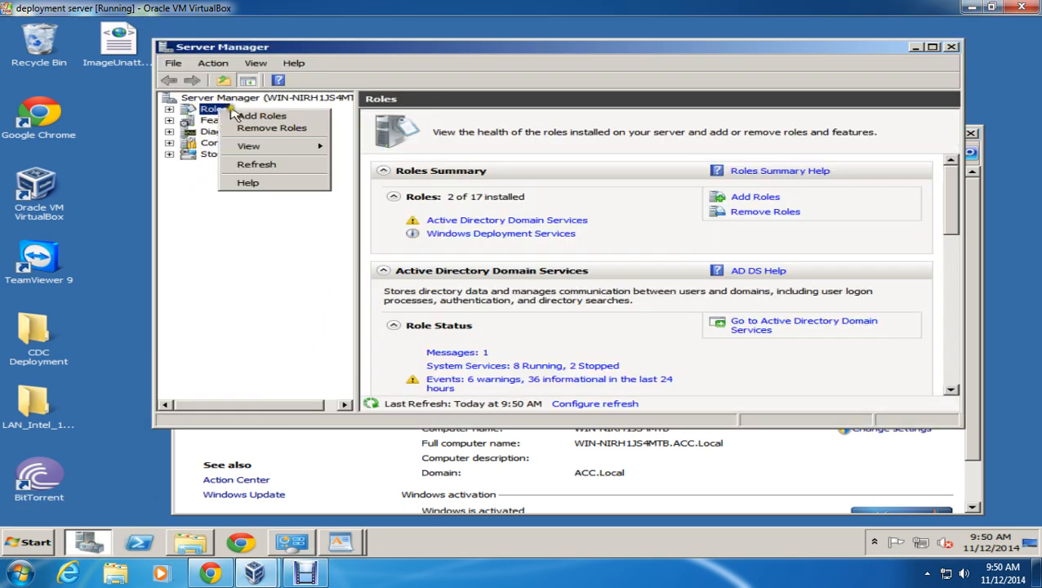
click(268, 118)
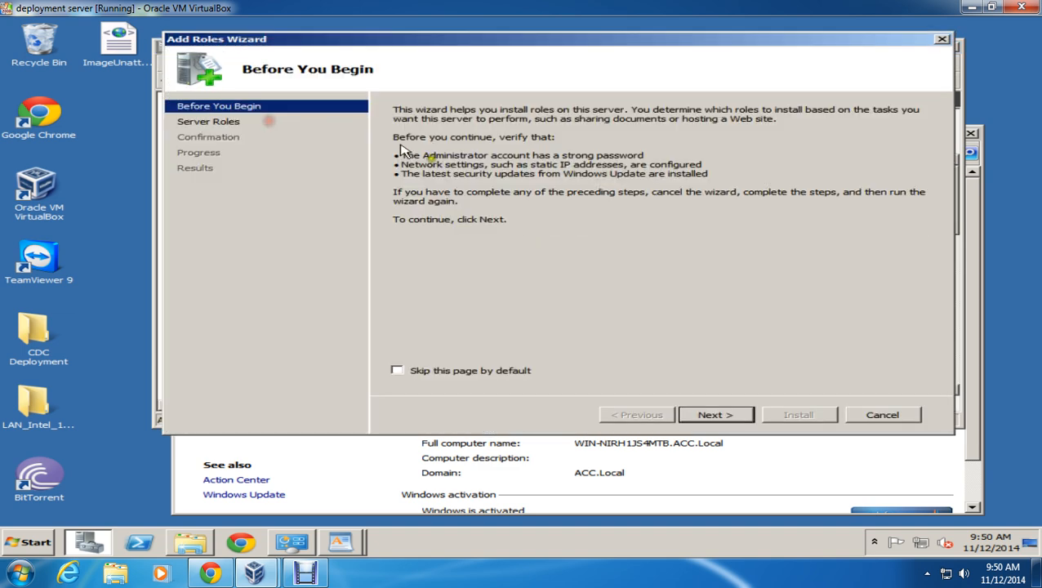
click(714, 412)
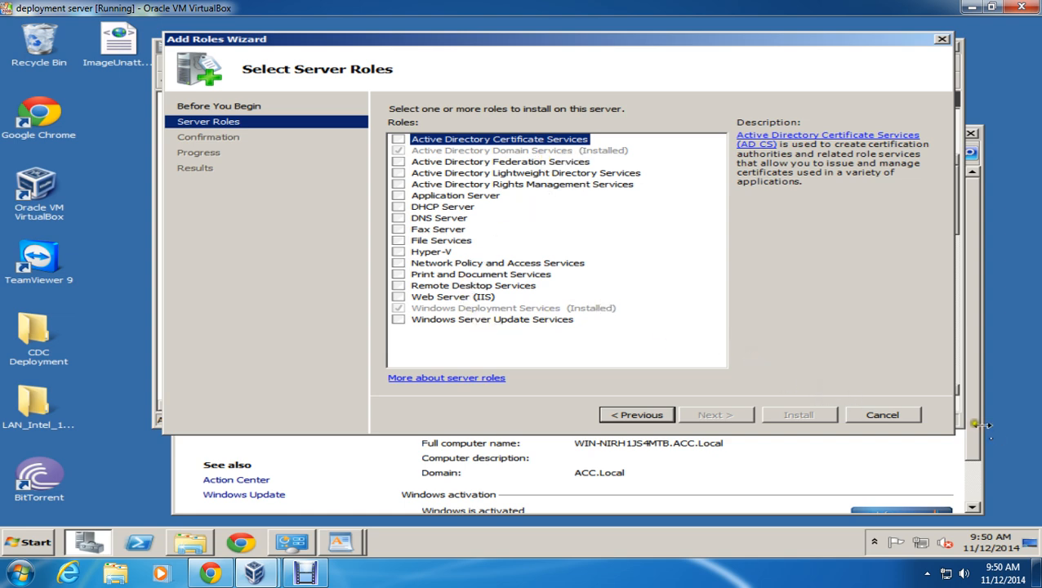
click(909, 415)
click(622, 246)
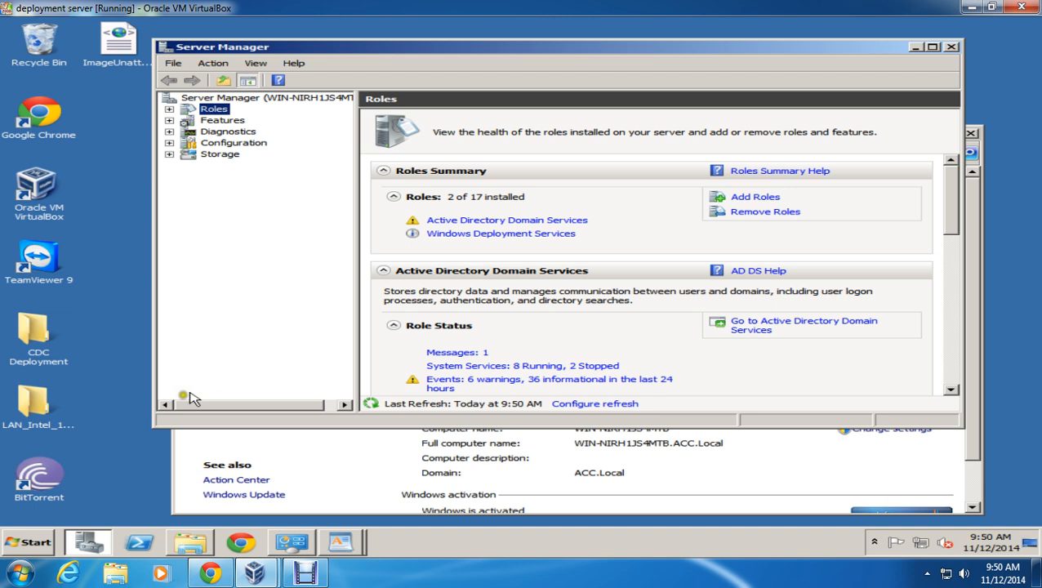
Step: Check the hidden files and folders setting in the Control Panel's Folder Options and close the dialog
click(36, 544)
click(319, 380)
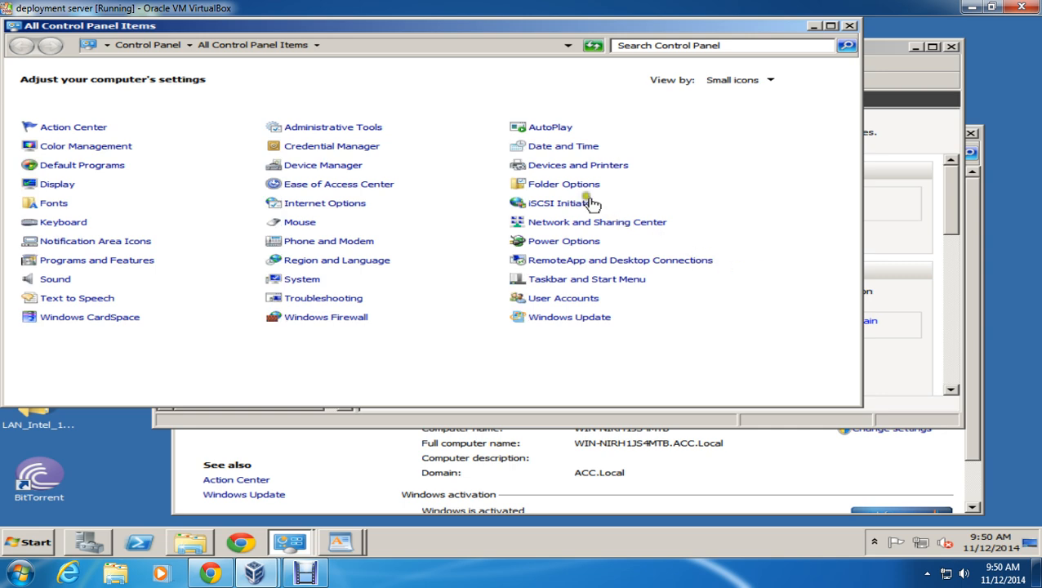
click(585, 189)
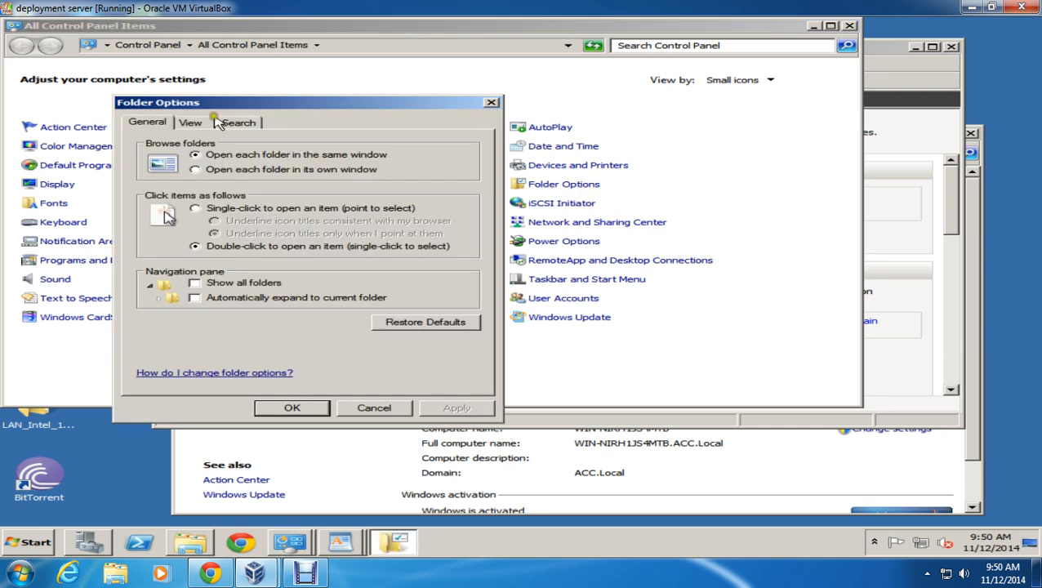
click(207, 121)
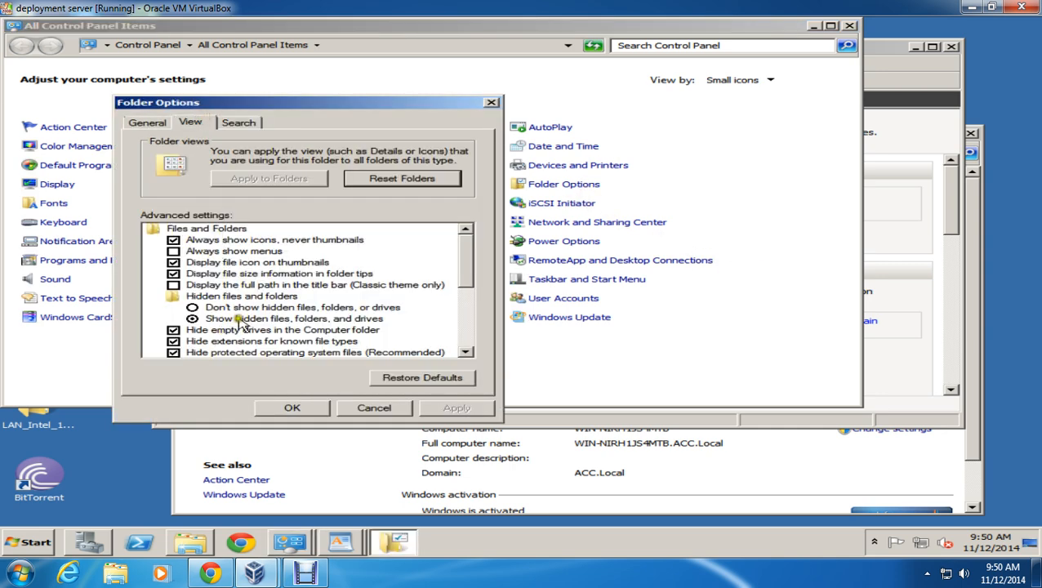
click(314, 408)
Step: Browse the computer's Local Disk (C:) and open the RemoteInstall folder
key(super)
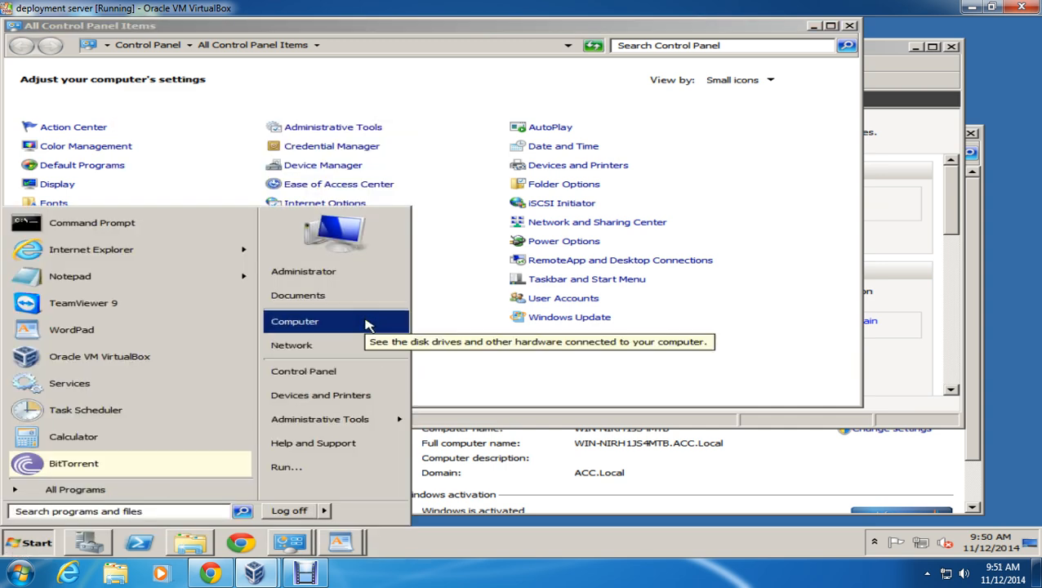
click(366, 325)
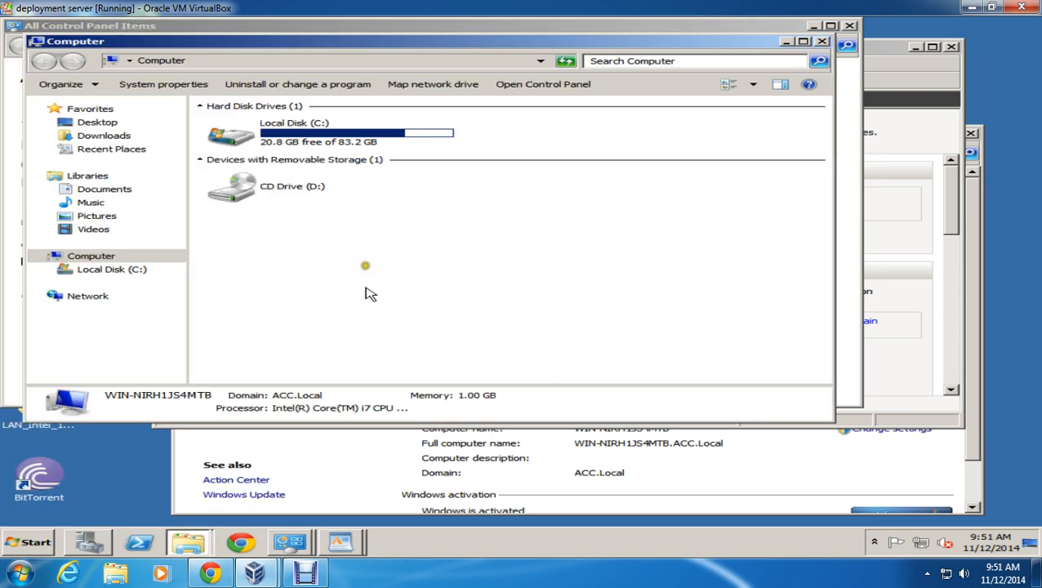
click(347, 139)
double_click(347, 139)
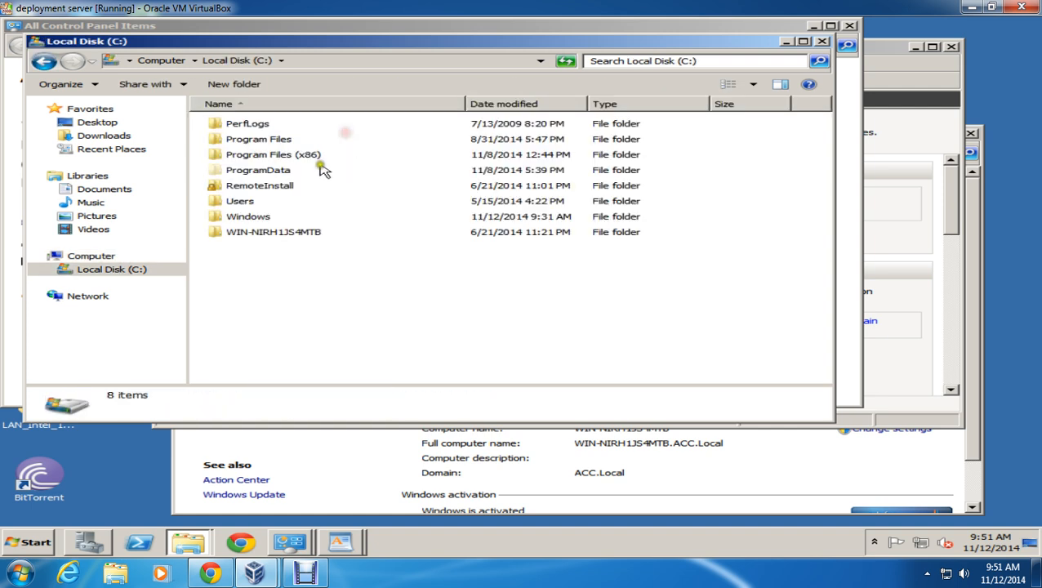
double_click(282, 194)
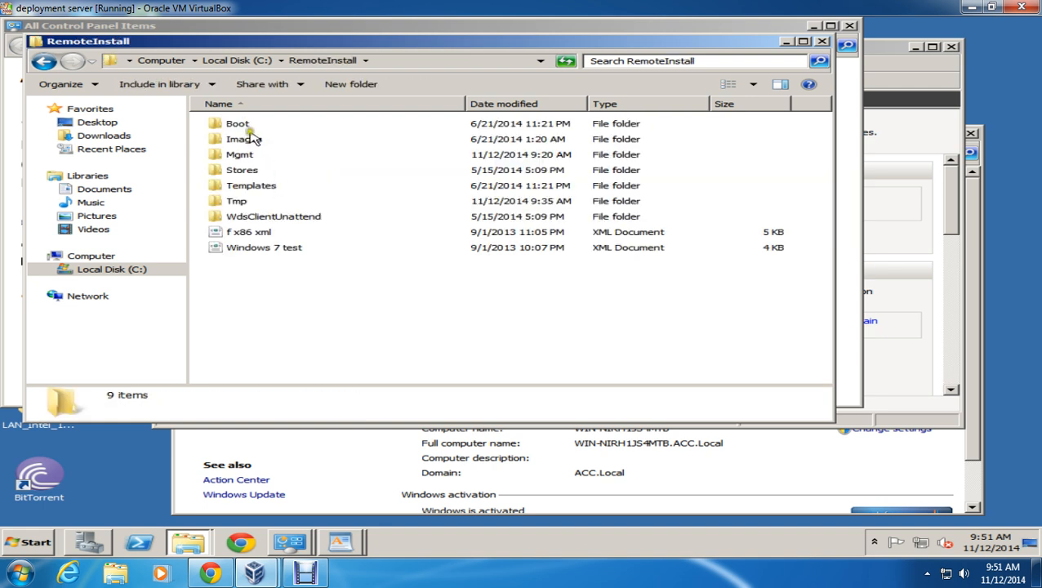
Step: Open the Boot folder inside RemoteInstall
double_click(245, 127)
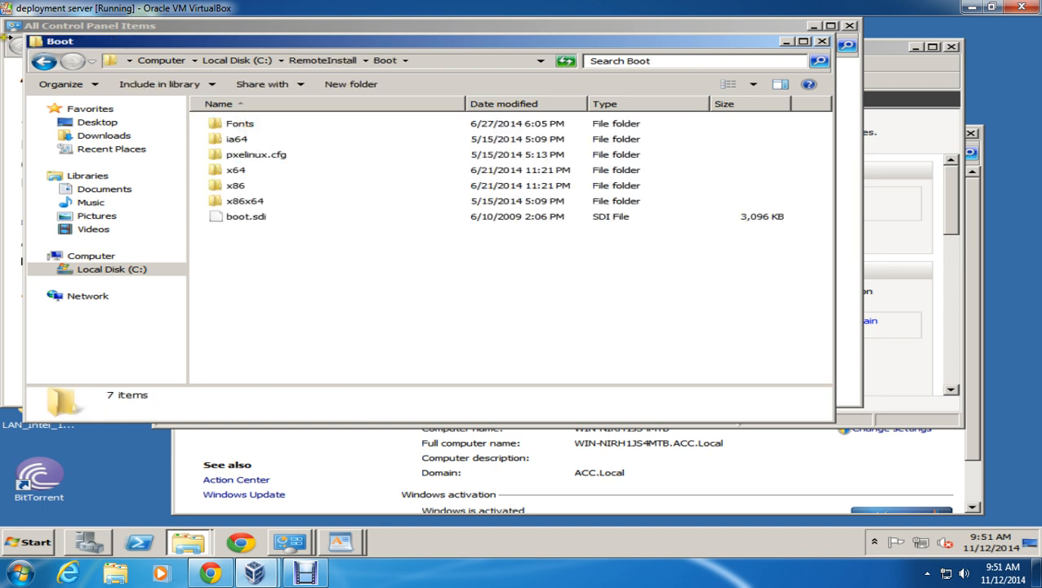
click(45, 62)
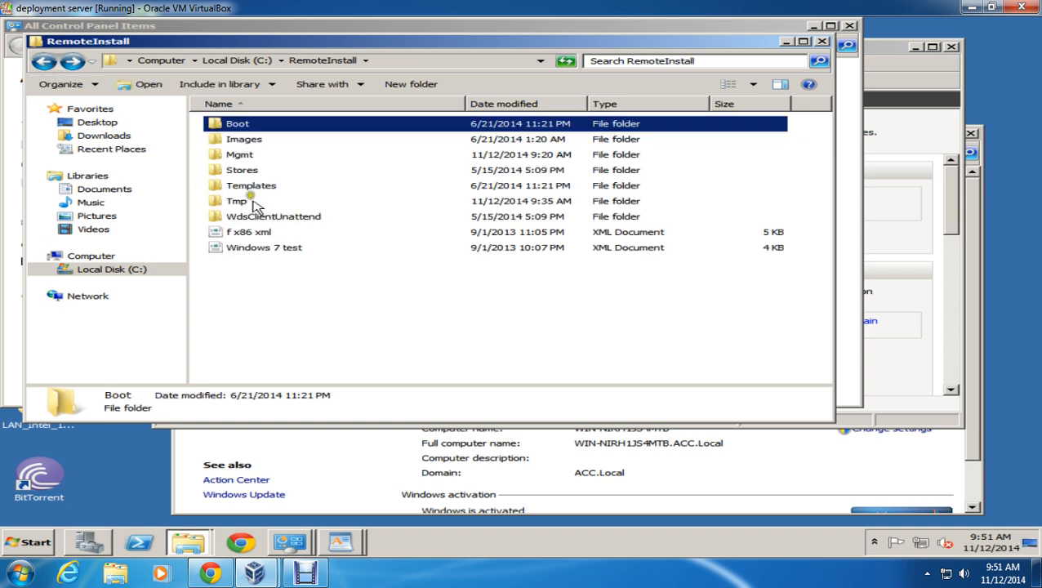
click(253, 127)
click(328, 130)
mouse_move(344, 131)
double_click(344, 131)
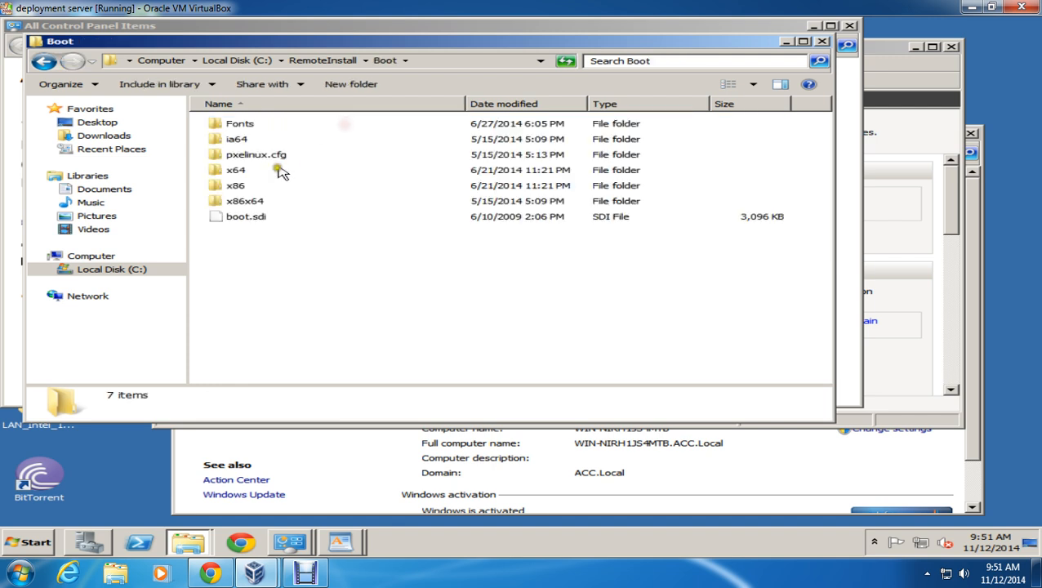
Step: Point out the x64 and x86 folders inside Boot, look into x64, and return to Boot
click(223, 172)
click(226, 186)
click(239, 171)
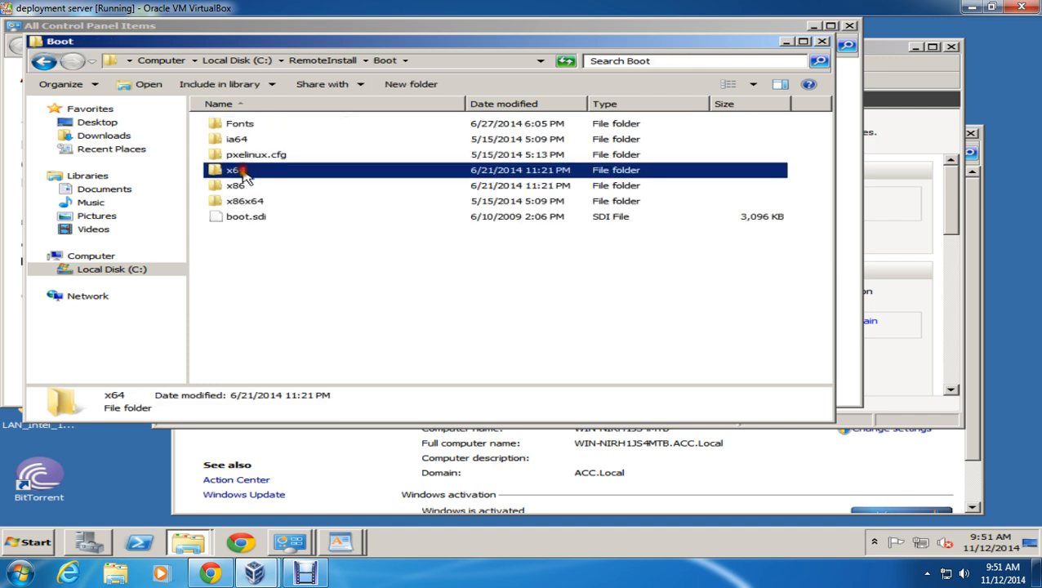
click(241, 187)
mouse_move(299, 200)
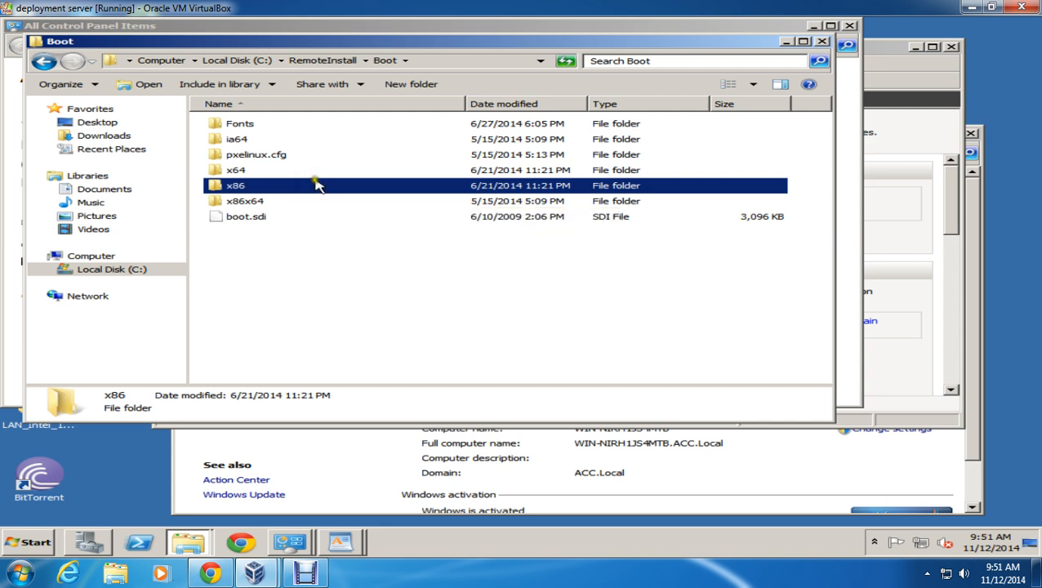
double_click(317, 172)
key(BackSpace)
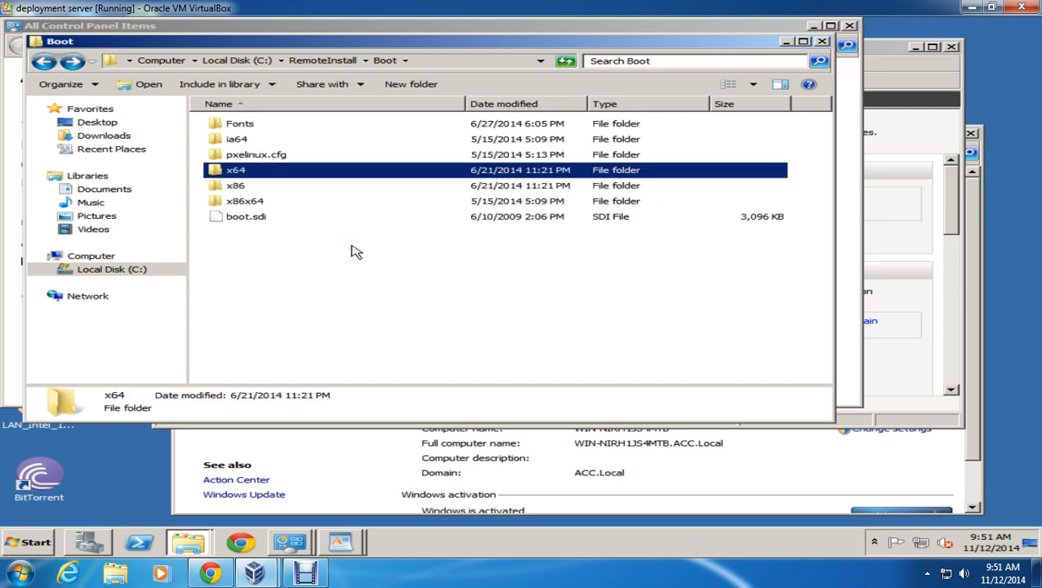
Step: Open the x86 folder and locate its Linux and pxelinux.cfg subfolders
double_click(320, 186)
scroll(311, 204, down, 1)
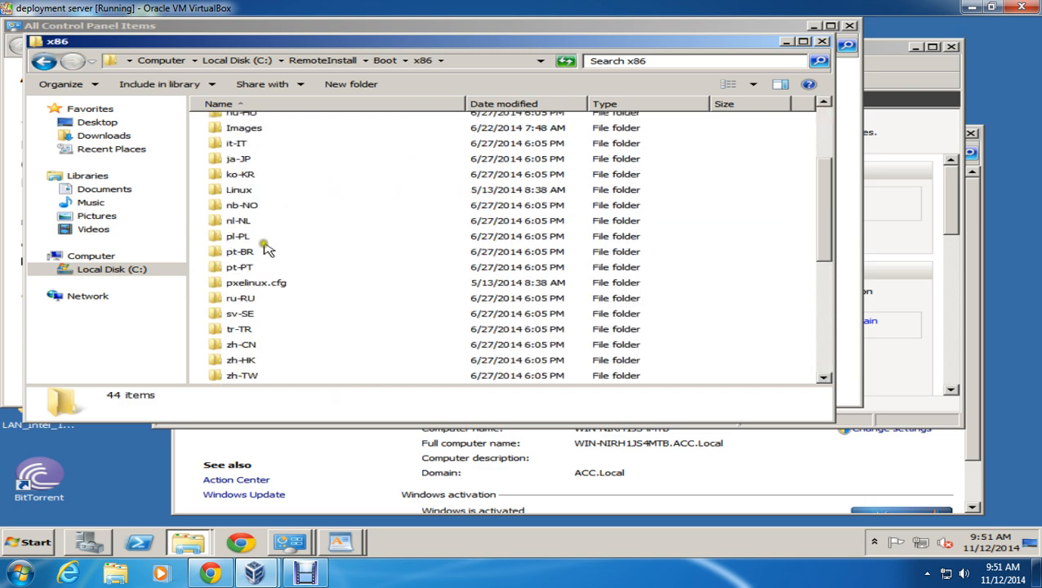
scroll(268, 243, up, 1)
scroll(267, 253, down, 2)
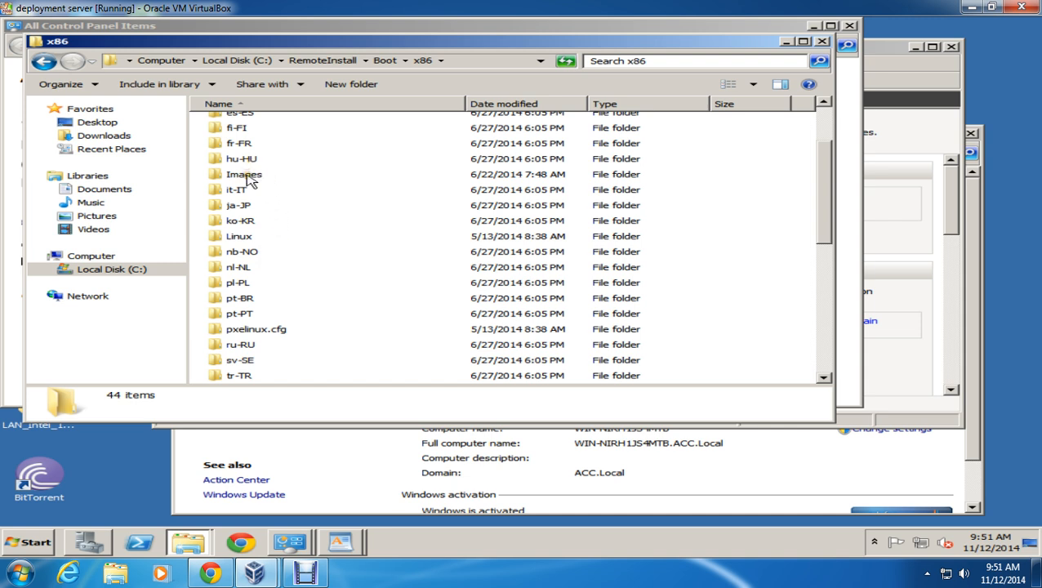
click(251, 238)
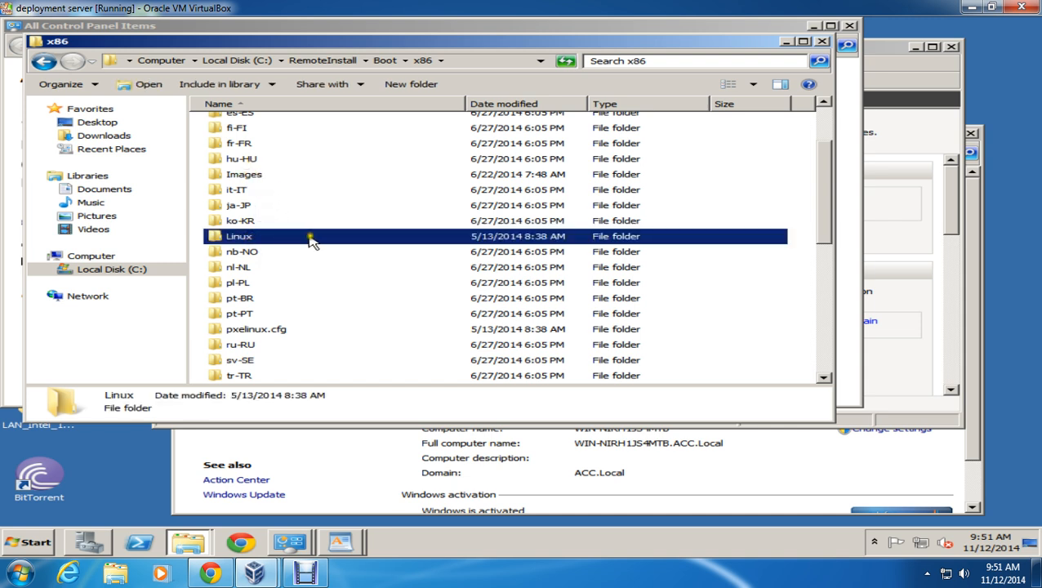
click(284, 330)
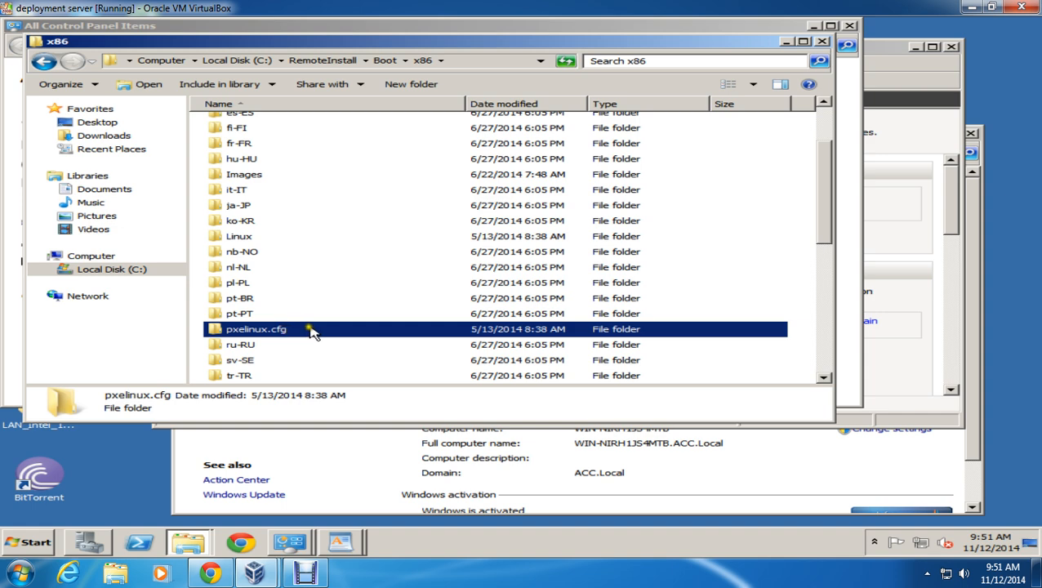
Step: Open the Linux folder and look through its ISO images and boot files
double_click(259, 238)
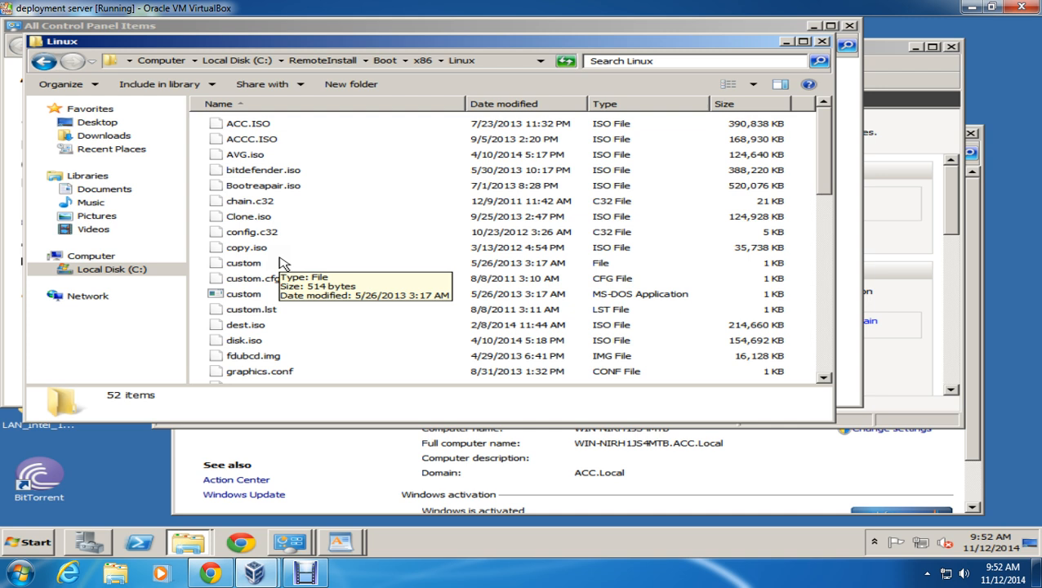
scroll(279, 261, down, 11)
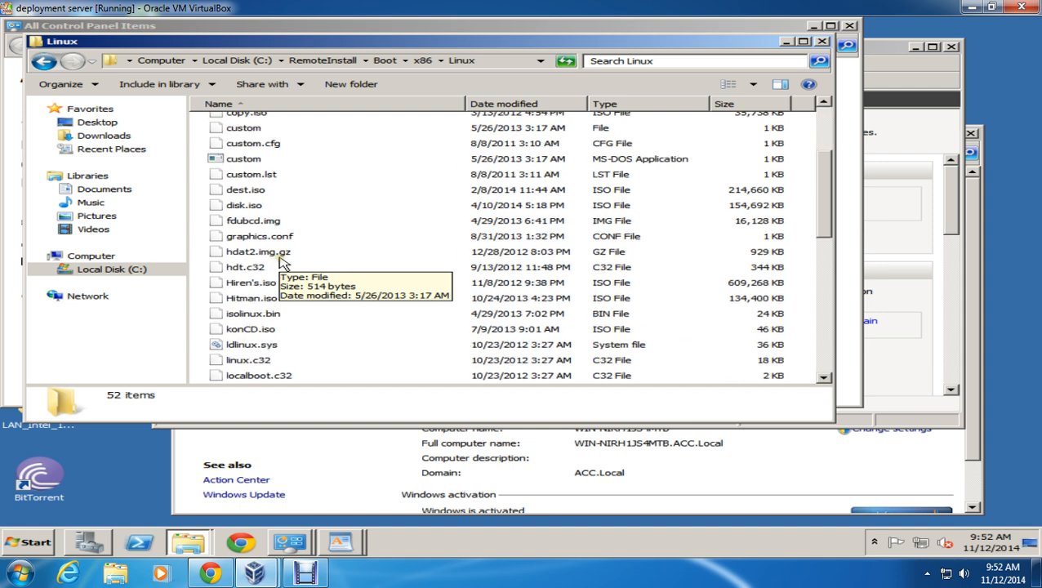
scroll(279, 261, up, 3)
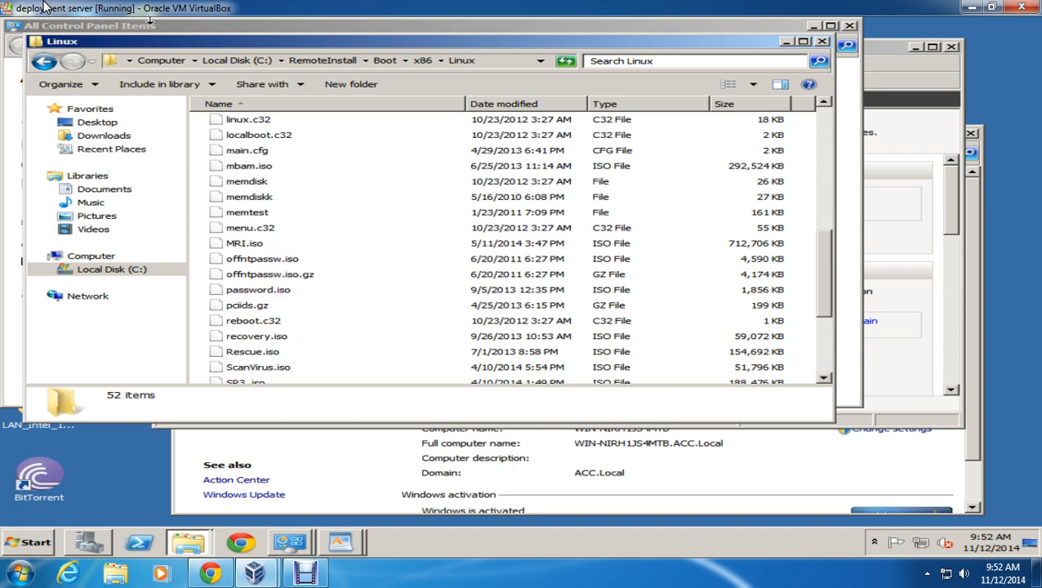
Step: Open the default file from the pxelinux.cfg folder under x86 in WordPad and maximize its window
click(44, 61)
scroll(327, 266, down, 2)
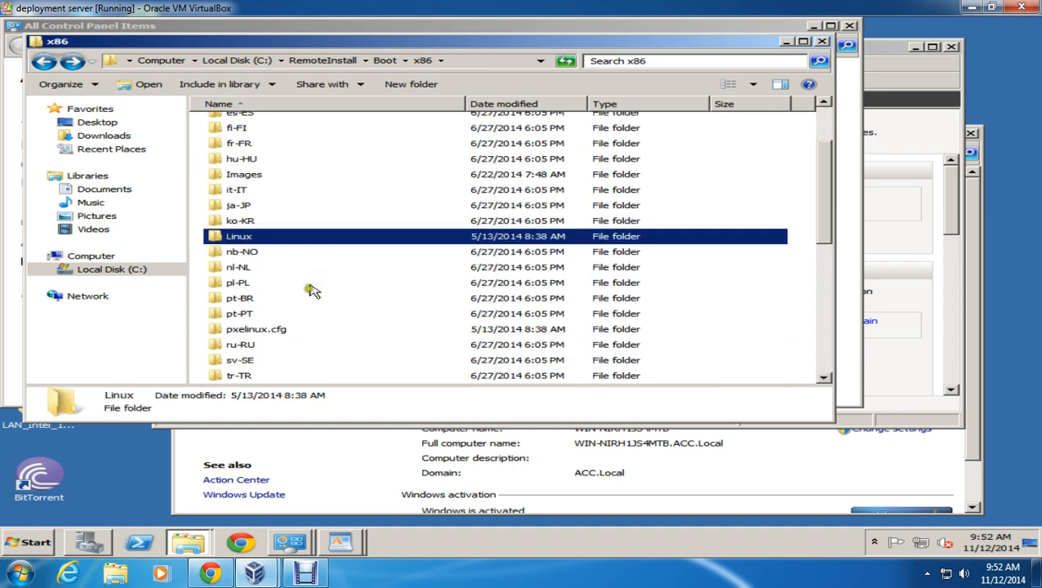
double_click(286, 337)
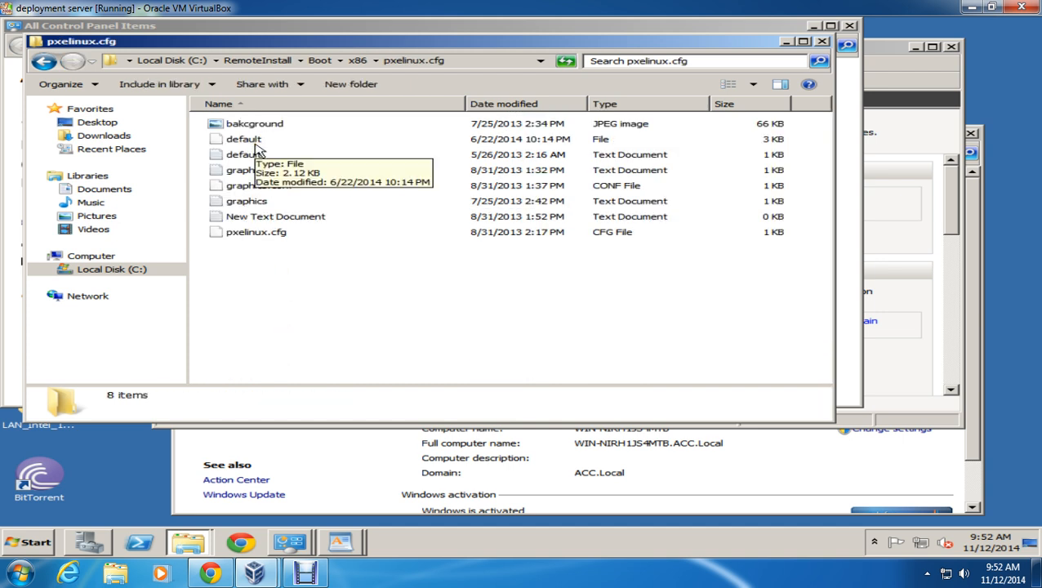
double_click(258, 147)
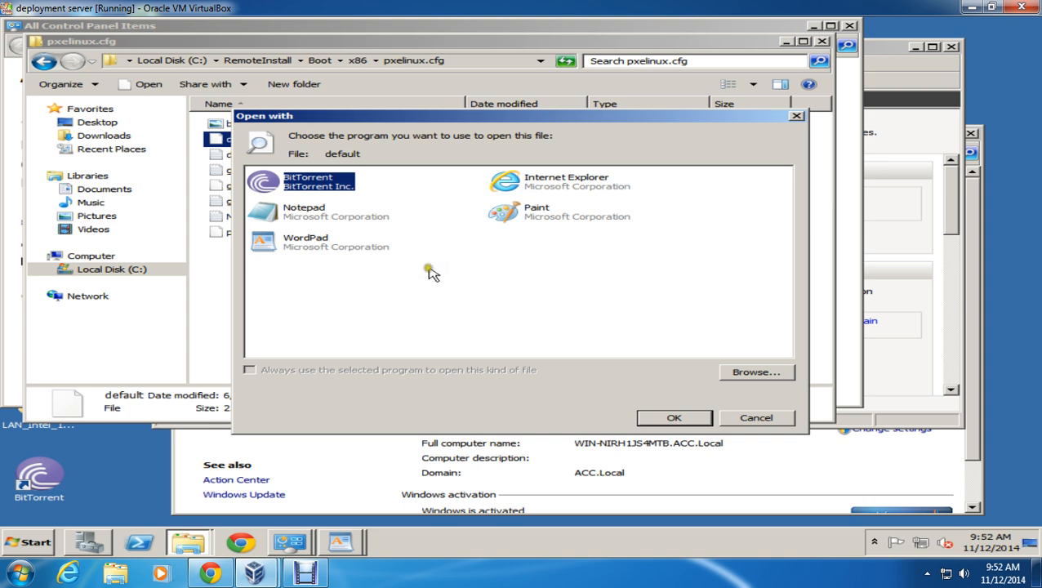
double_click(360, 244)
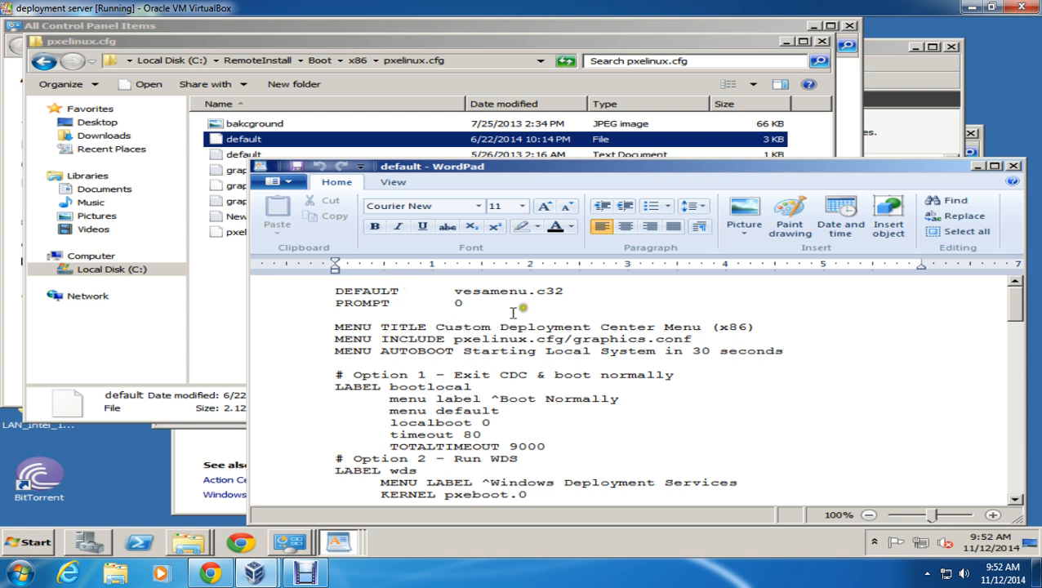
click(996, 166)
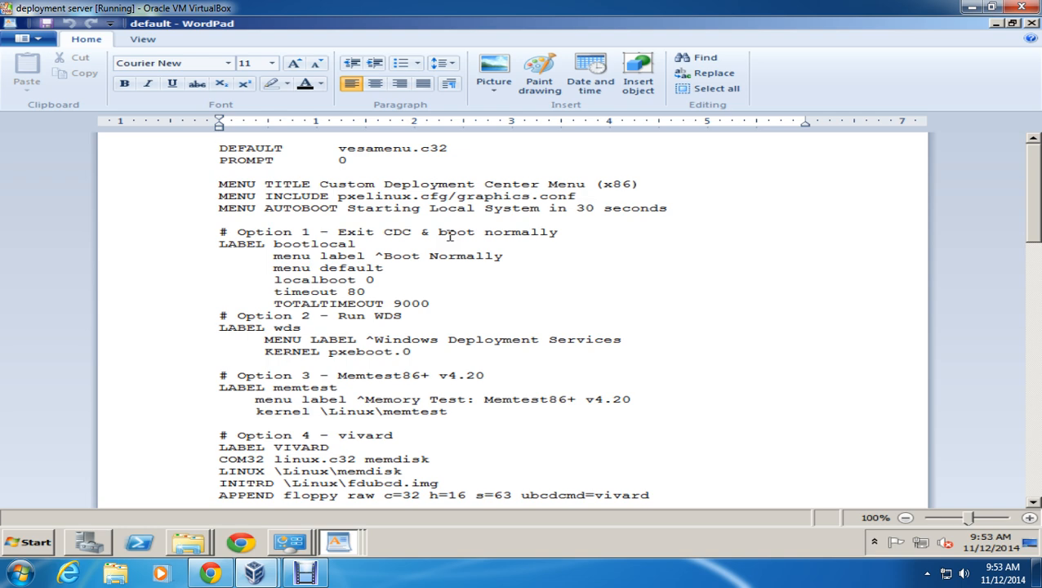
Step: Review the boot menu entries in the default file and highlight memtest in Option 3's kernel path
scroll(449, 236, down, 10)
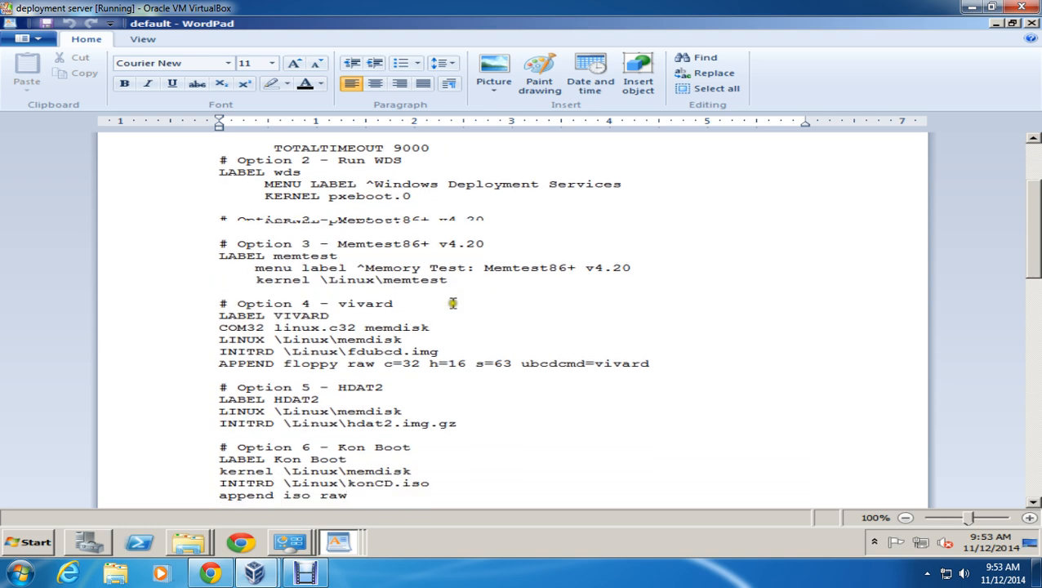
scroll(454, 303, down, 7)
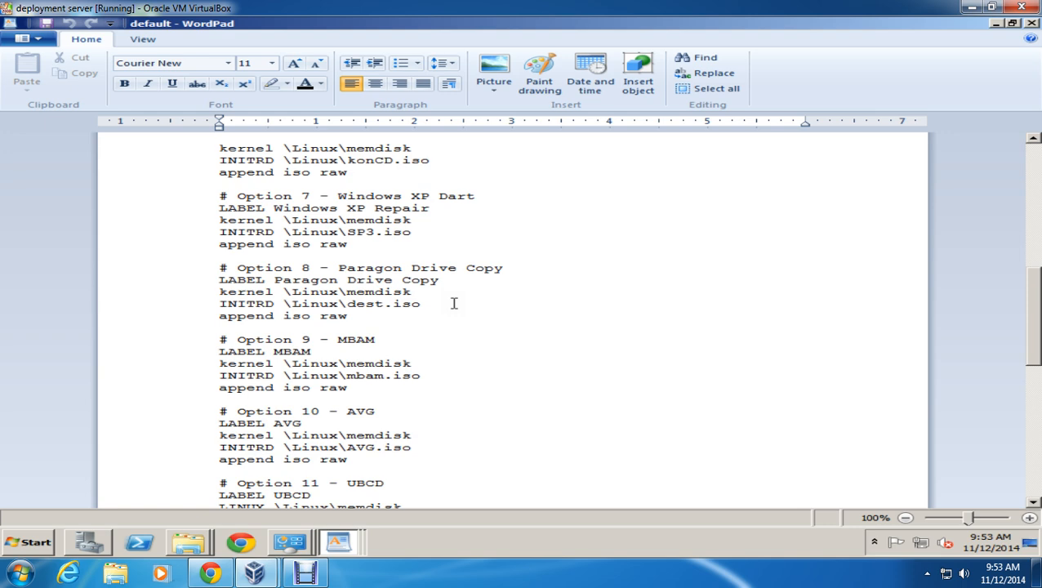
scroll(454, 303, up, 17)
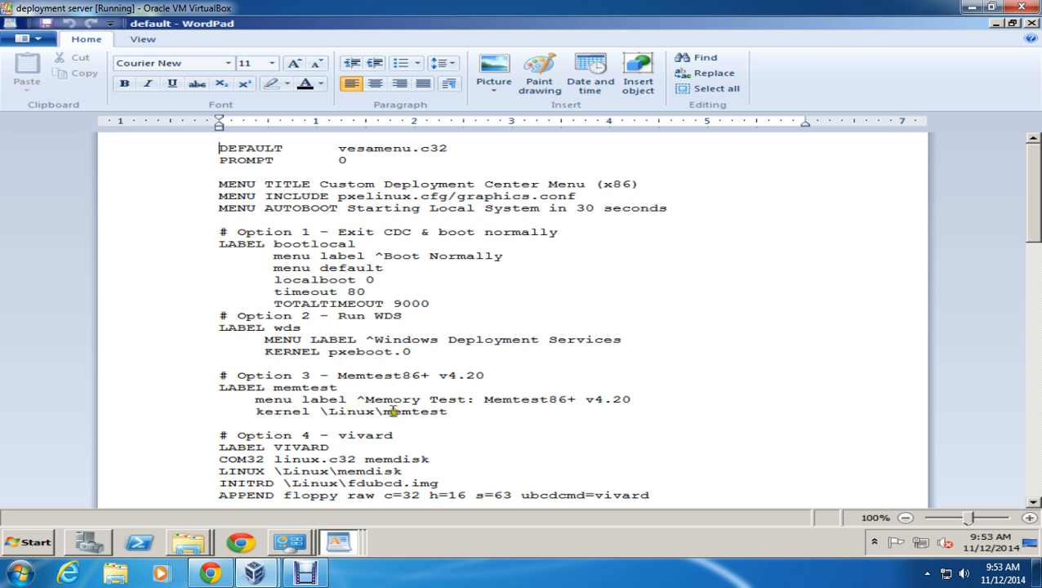
double_click(429, 411)
mouse_move(429, 412)
mouse_down()
mouse_move(253, 414)
mouse_move(411, 406)
mouse_up()
click(476, 412)
double_click(431, 412)
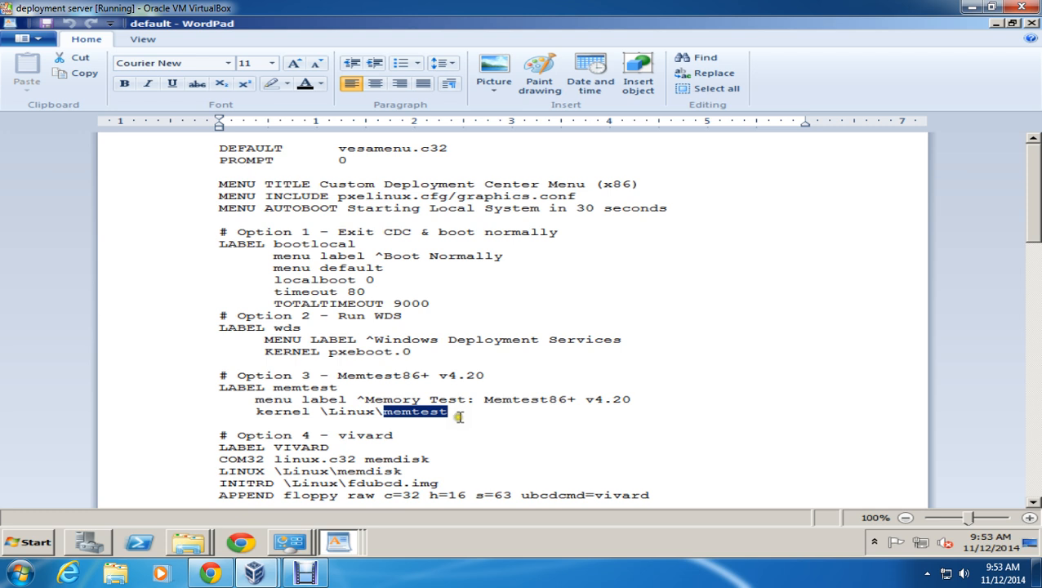
Step: Review the boot menu entries from Option 3 down to Option 9 and highlight Option 6's INITRD line for konCD.iso
drag(454, 413, 382, 415)
click(458, 376)
scroll(459, 380, down, 4)
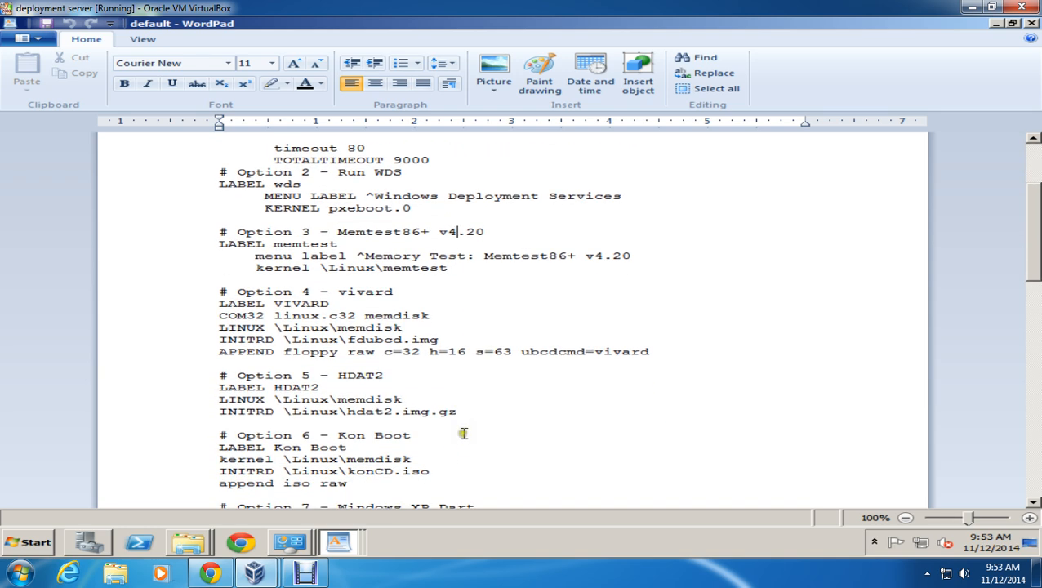
scroll(464, 431, down, 5)
scroll(472, 423, up, 4)
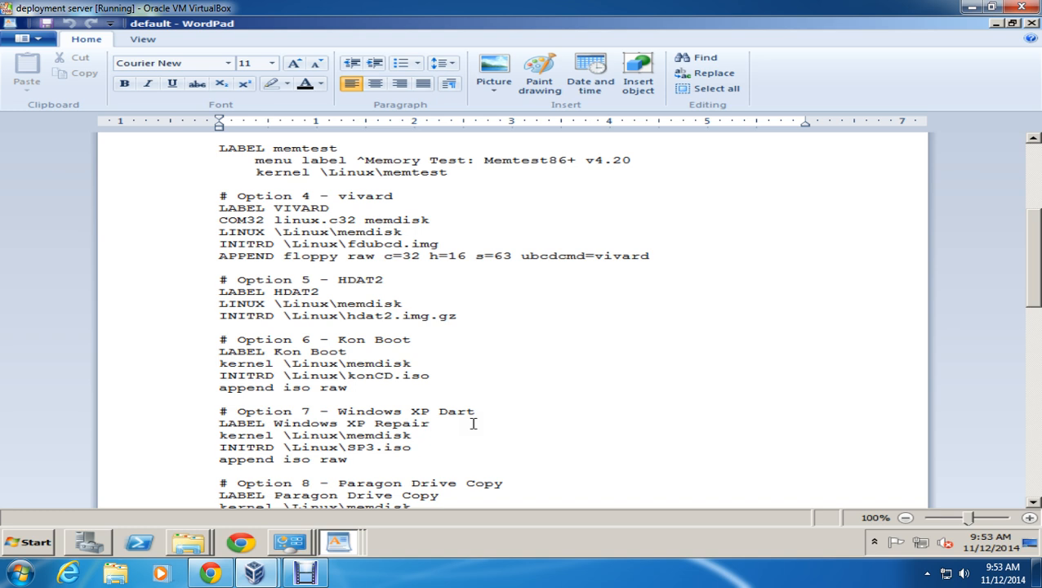
drag(436, 423, 296, 423)
scroll(424, 369, down, 3)
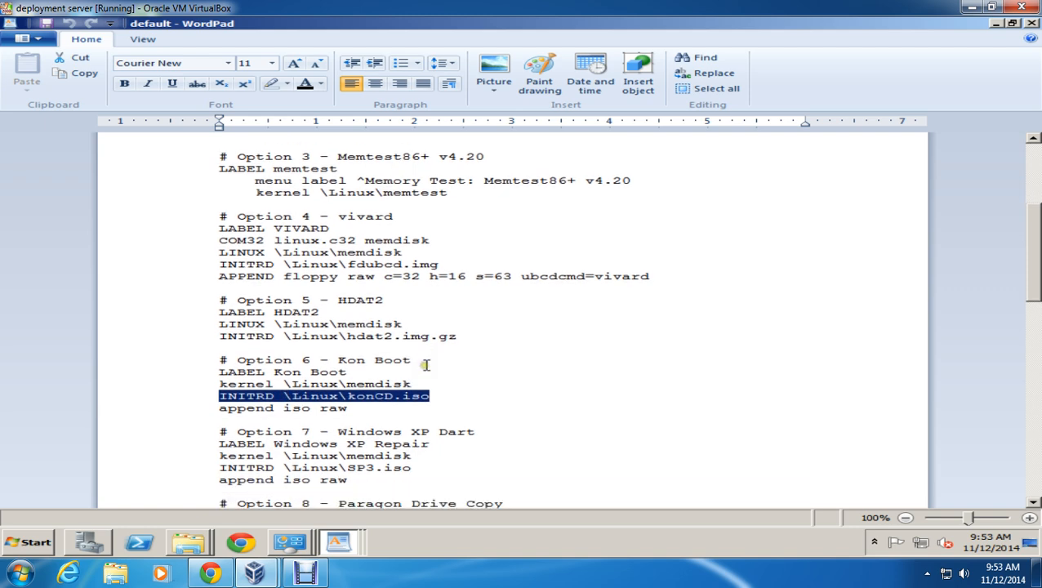
scroll(425, 369, down, 3)
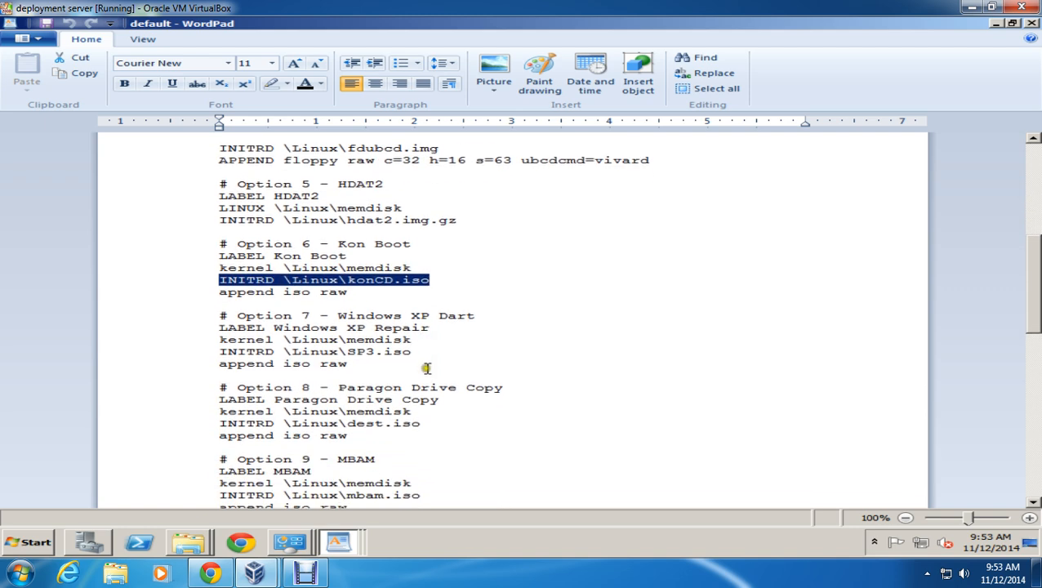
Step: Look through the default file's boot entries again and highlight dest.iso in Option 8's INITRD path
scroll(437, 377, up, 11)
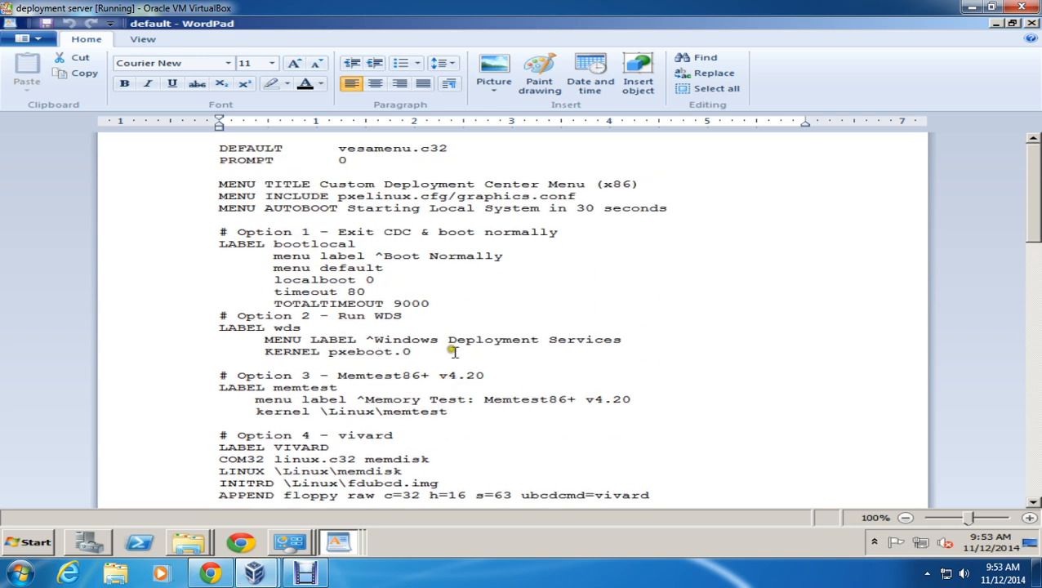
scroll(444, 344, down, 3)
scroll(446, 349, down, 7)
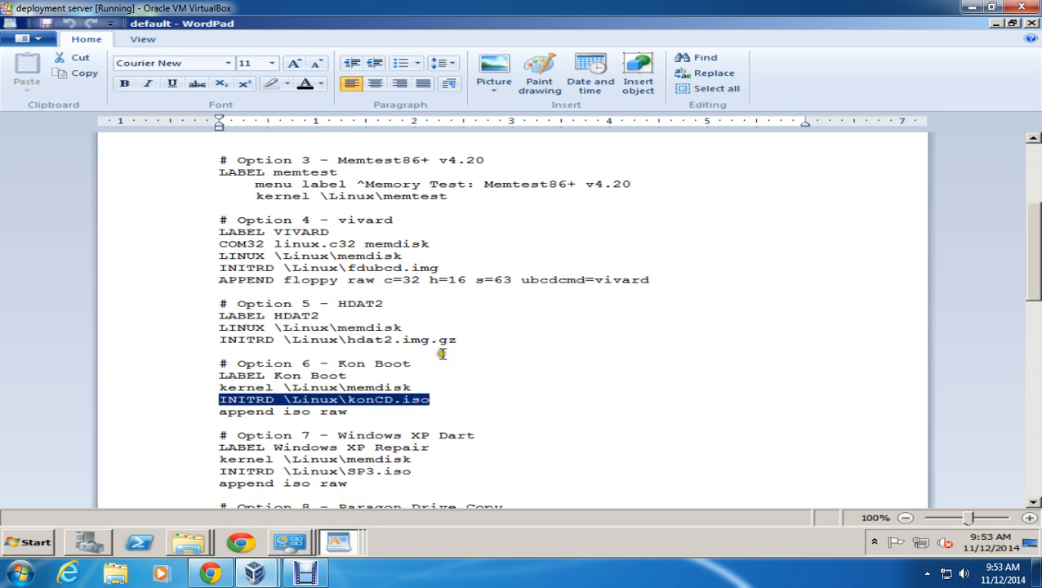
scroll(432, 380, down, 11)
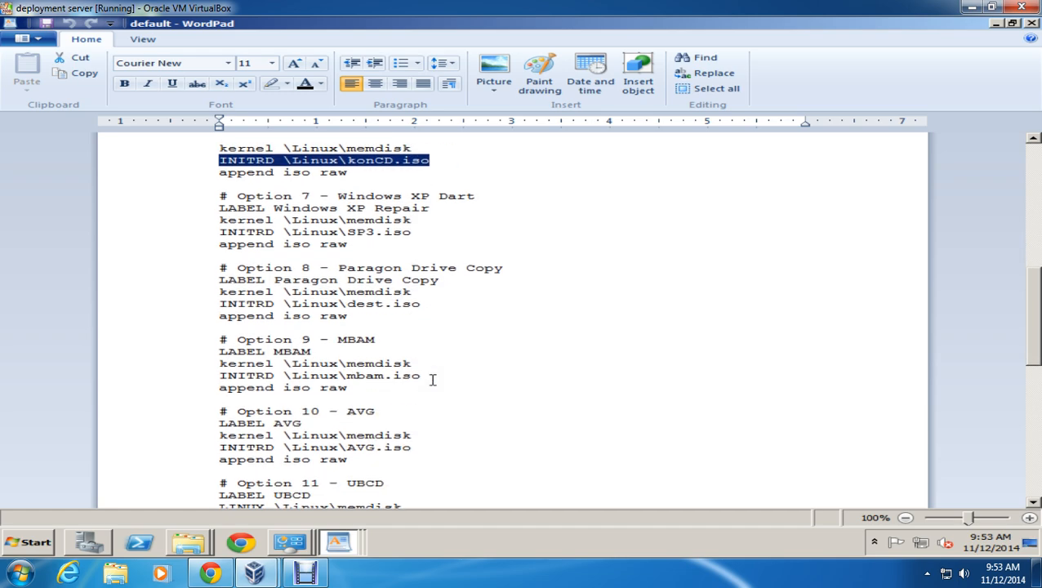
scroll(431, 381, down, 4)
scroll(431, 381, up, 20)
scroll(431, 382, down, 14)
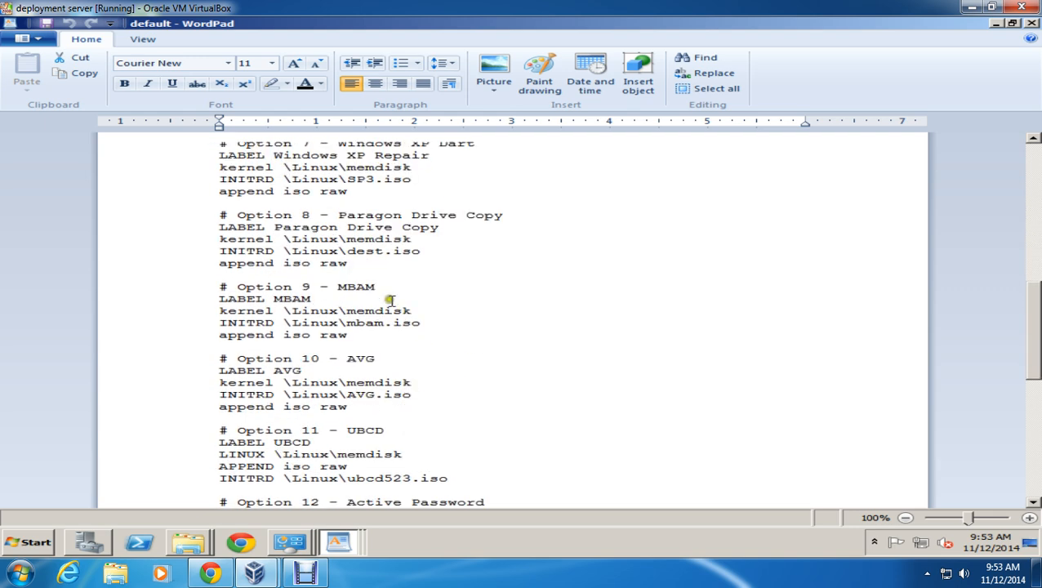
drag(422, 256, 347, 254)
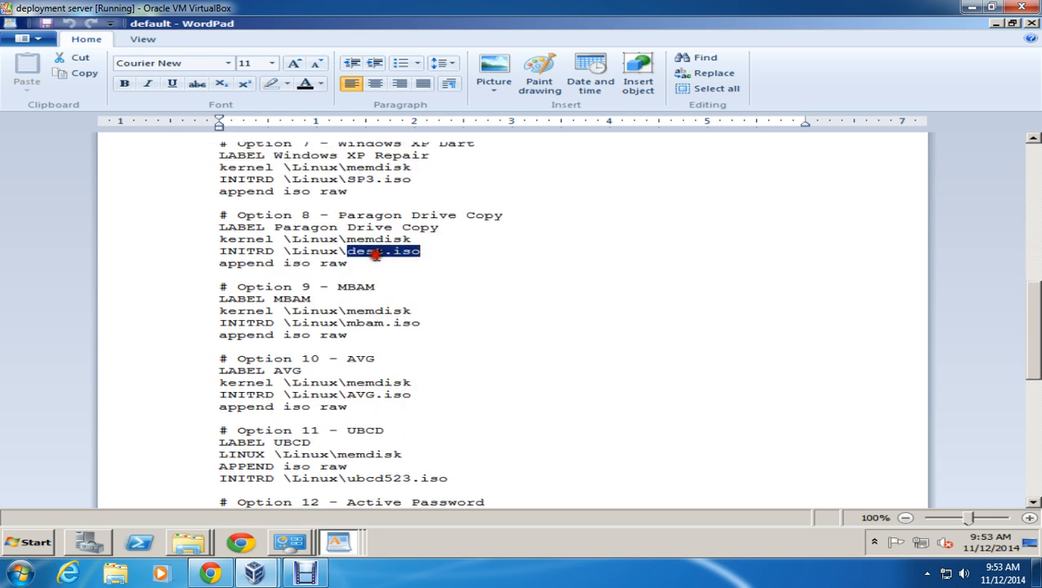
Step: Close the default file in WordPad and return to the pxelinux.cfg folder
right_click(1019, 38)
click(1012, 154)
click(1030, 23)
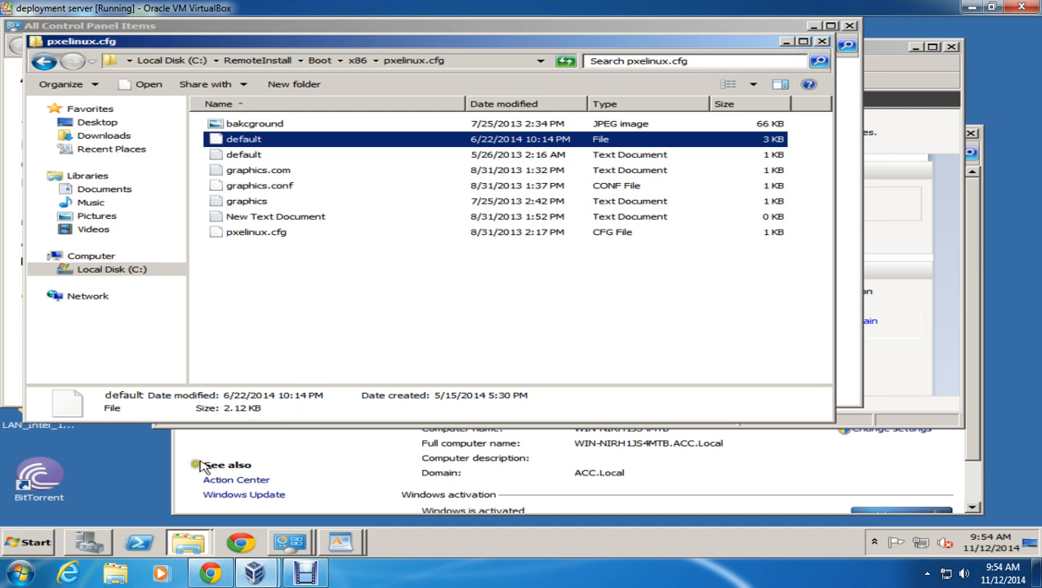
Step: Open a Command Prompt window with administrator rights and close it again
click(31, 544)
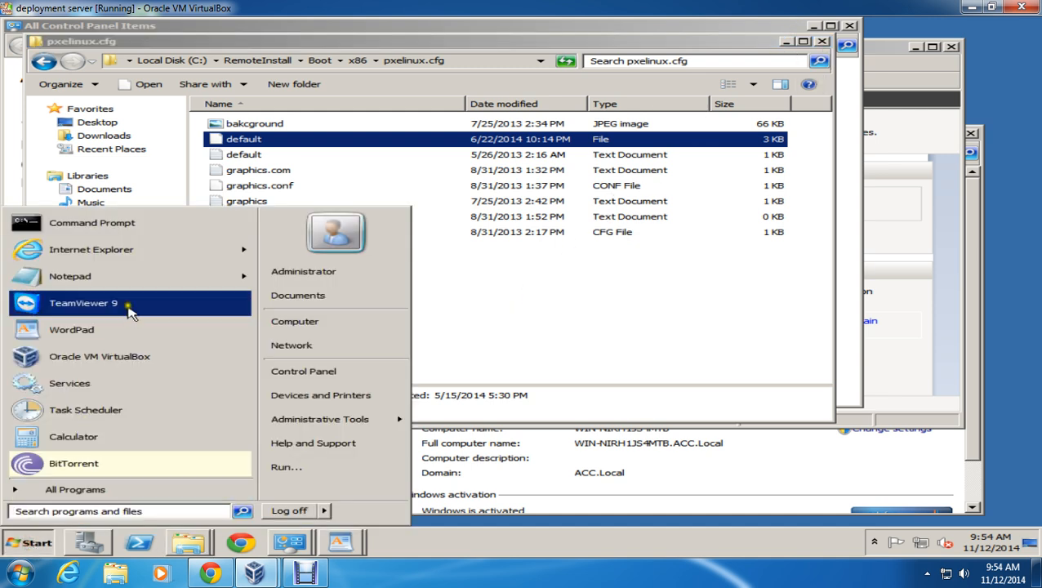
right_click(145, 224)
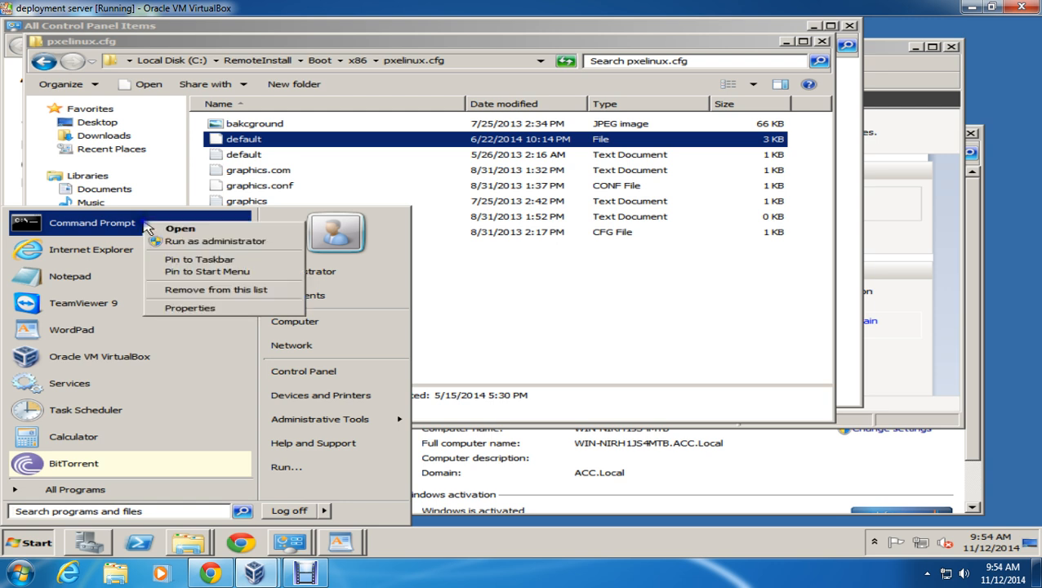
click(217, 244)
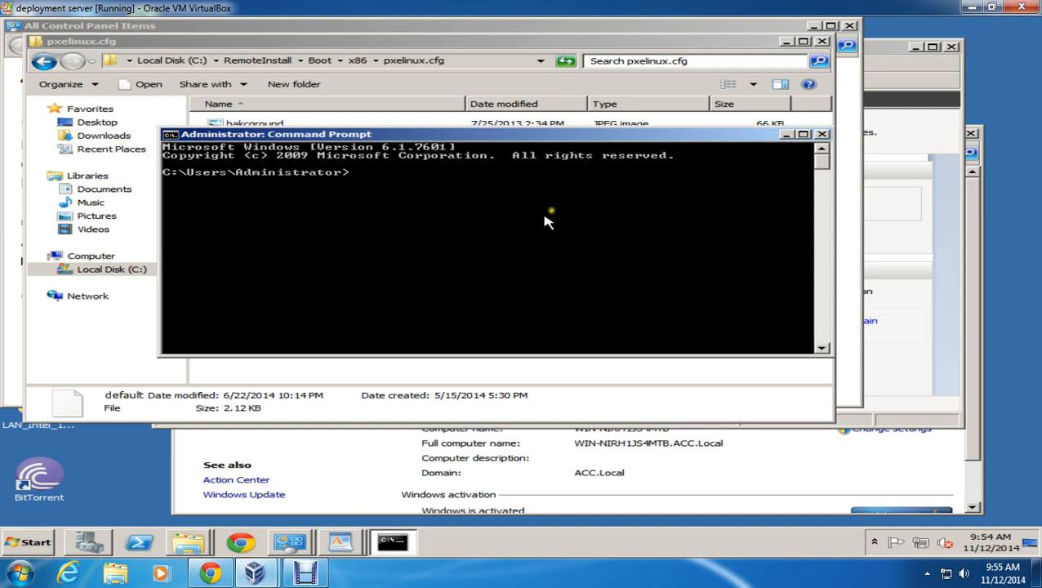
click(821, 136)
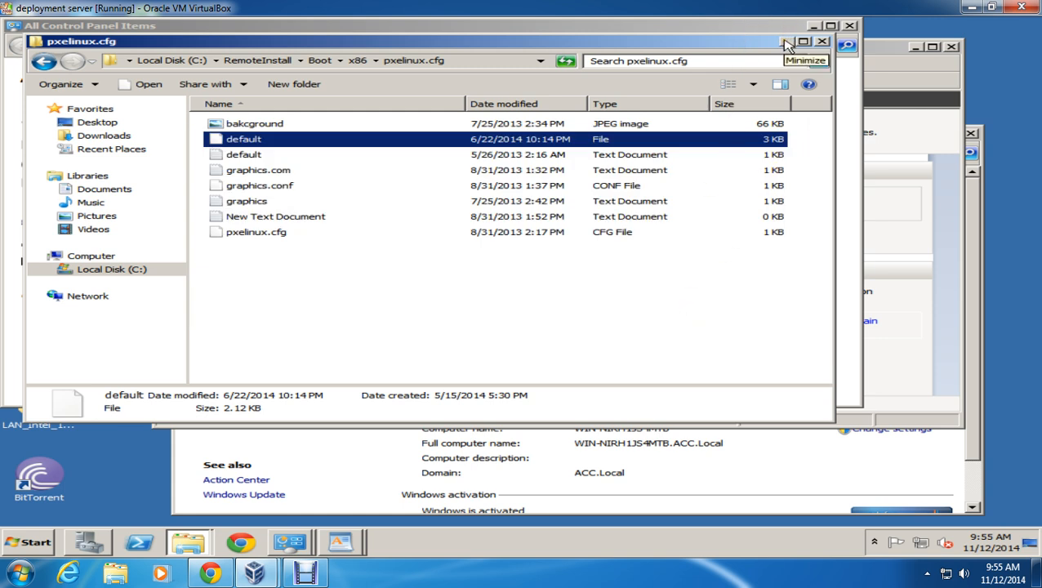
Step: Minimize the pxelinux.cfg folder, close the All Control Panel Items window, and view the server's details in the System window
click(785, 45)
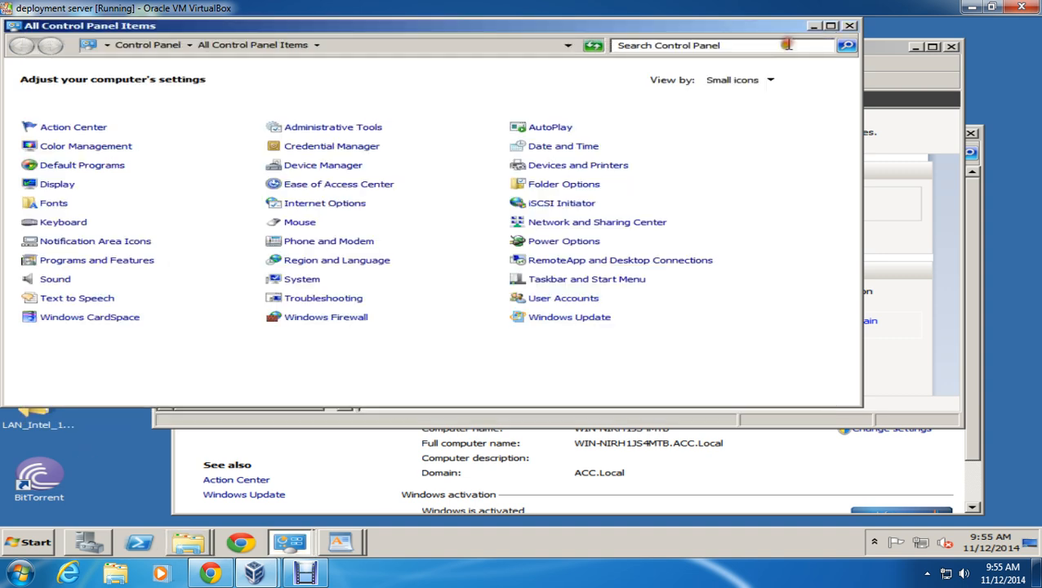
click(848, 25)
click(494, 475)
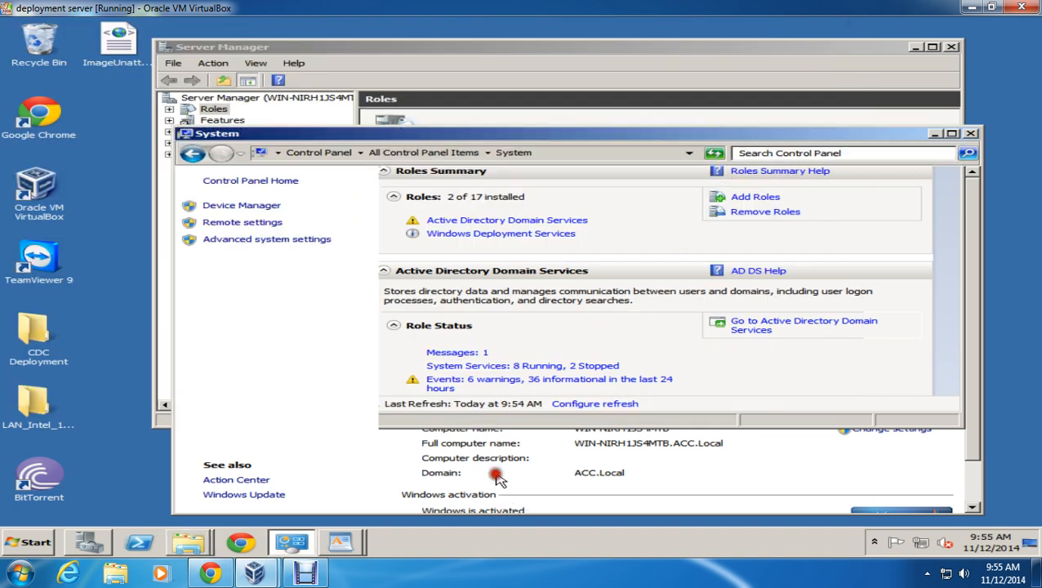
scroll(523, 454, down, 2)
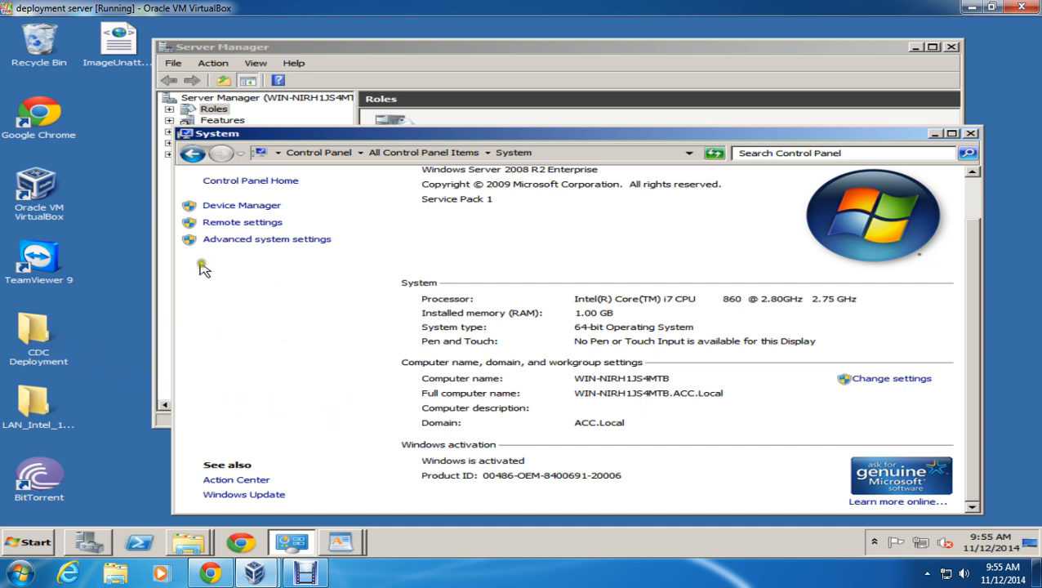
Step: Expand the Active Directory Domain Services and Windows Deployment Services roles in Server Manager and select the deployment server under Servers
click(164, 269)
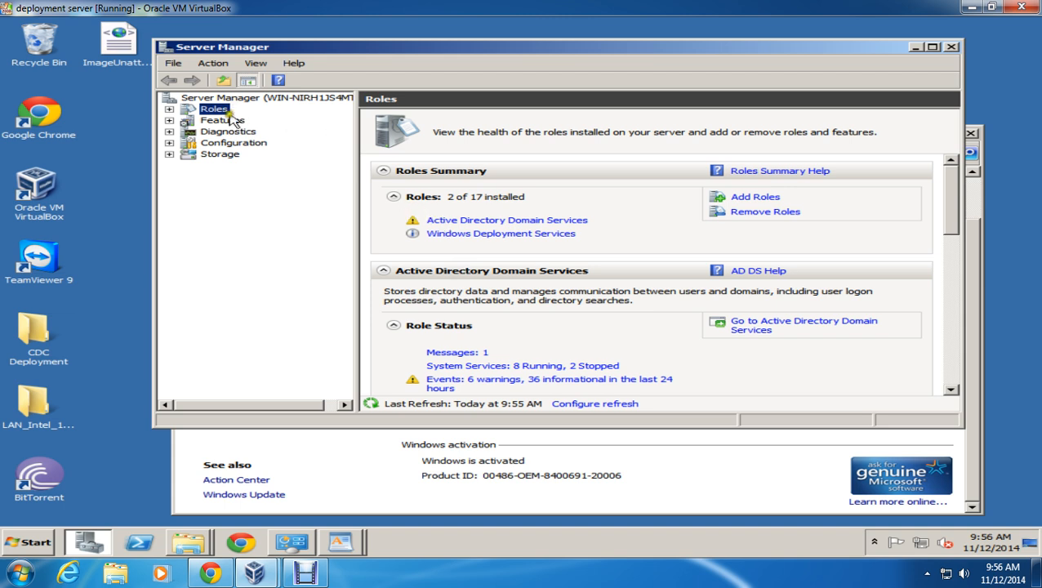
click(169, 109)
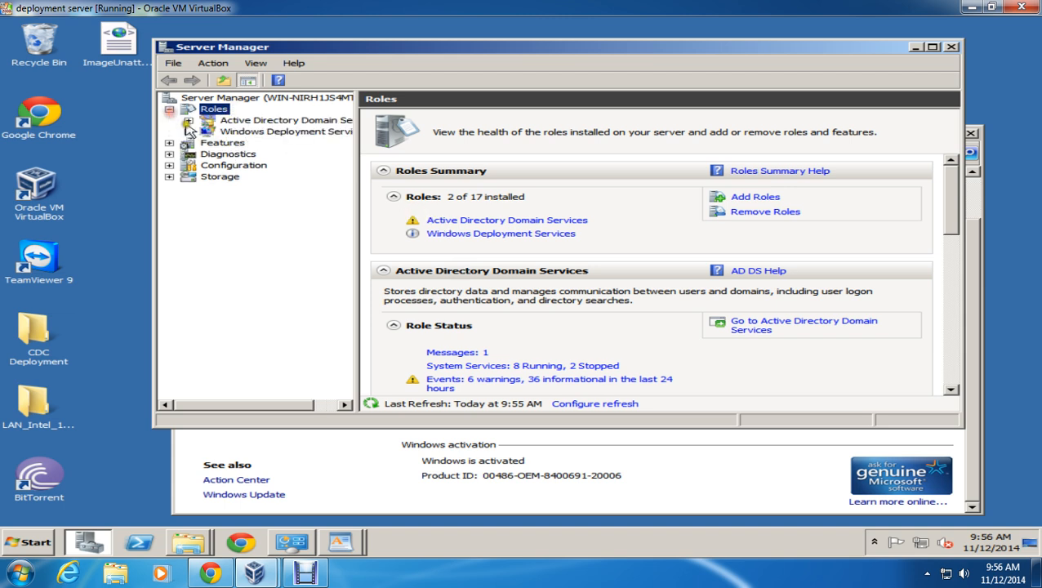
click(188, 120)
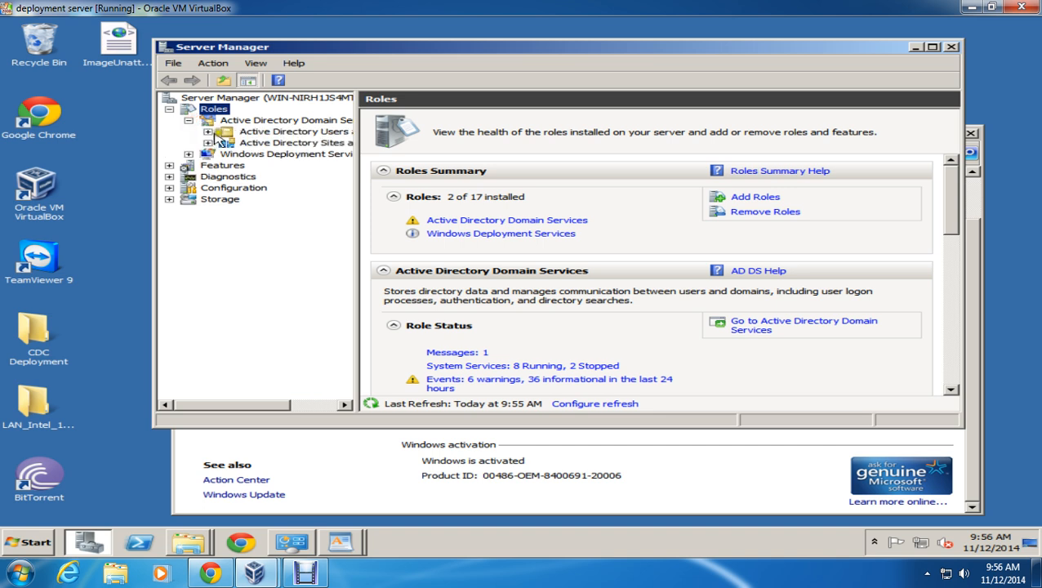
click(292, 155)
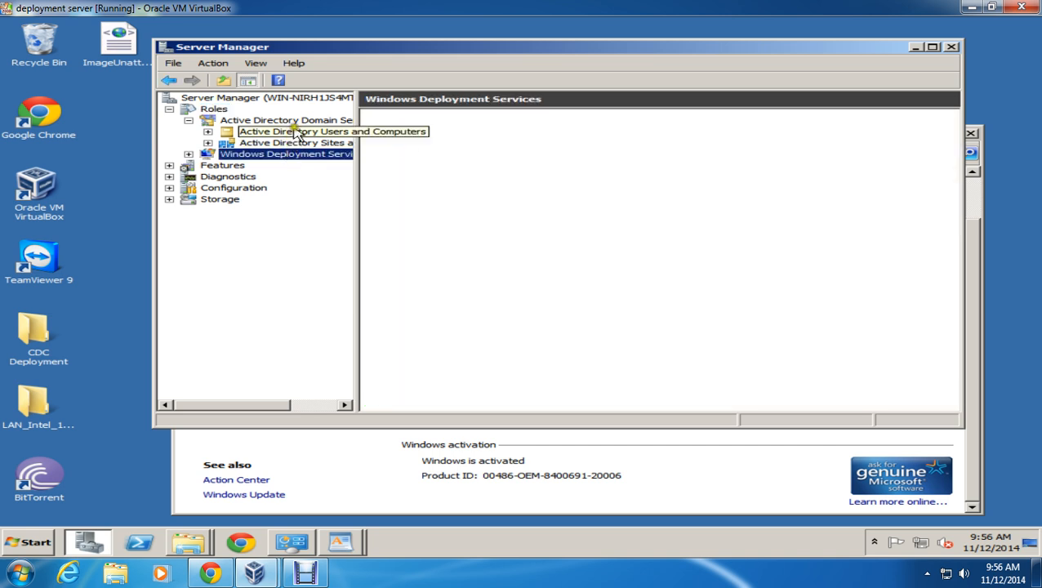
click(189, 155)
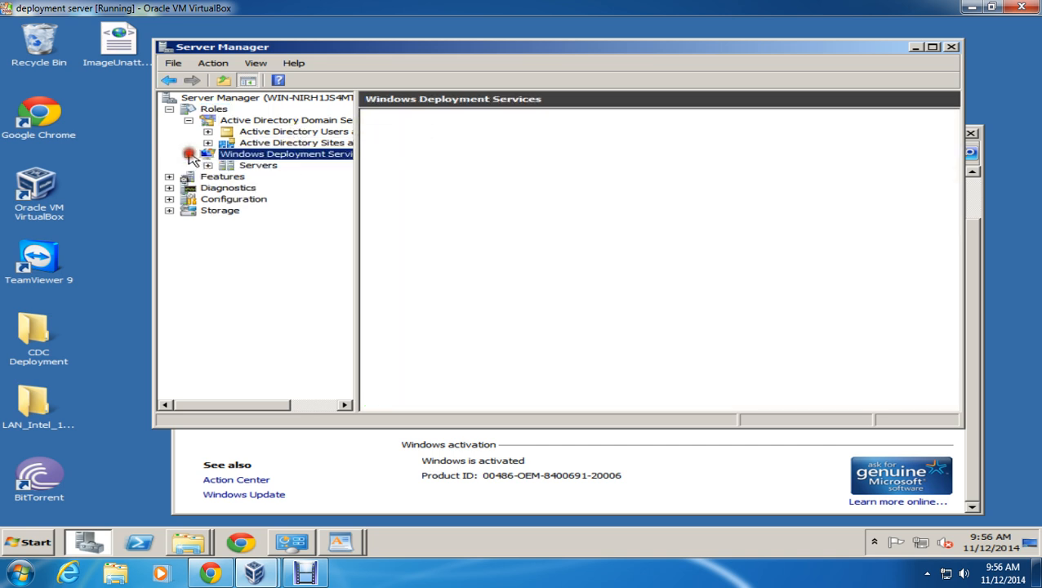
click(256, 166)
click(207, 165)
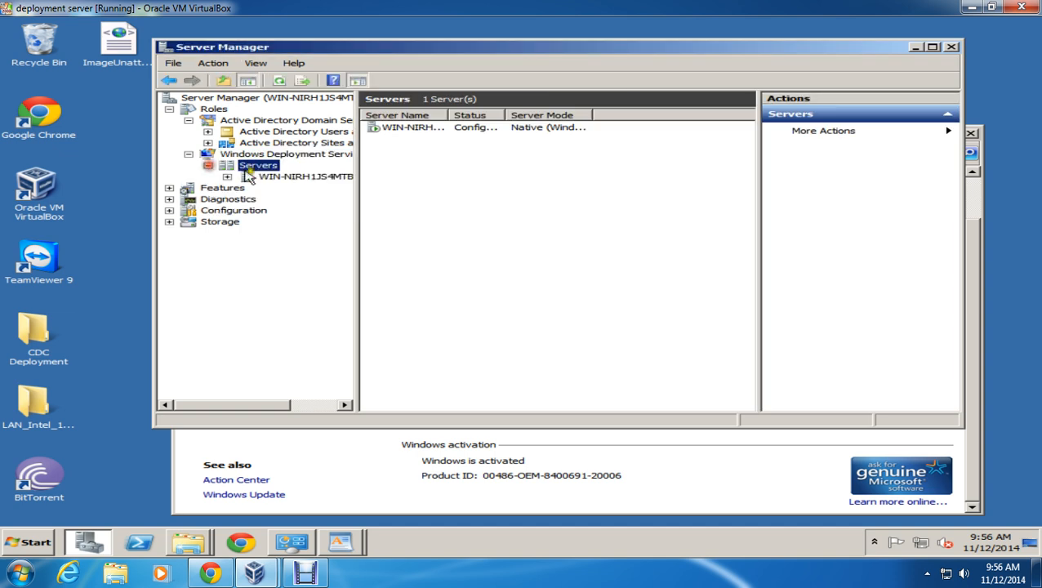
click(227, 176)
click(287, 178)
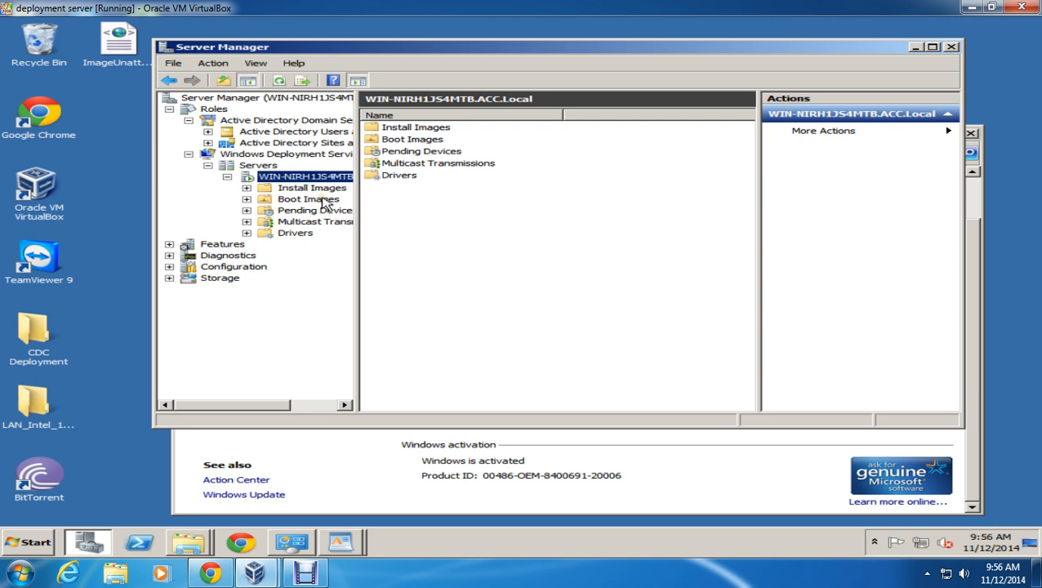
Step: Look through the deployment server's Install Images, Boot Images and Pending Devices, ending on Boot Images
click(325, 190)
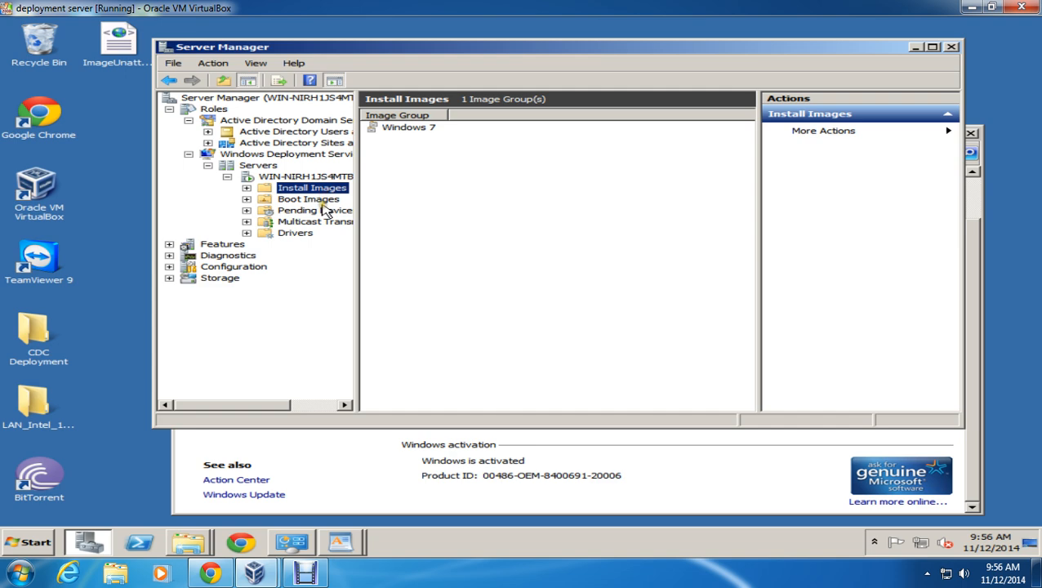
click(324, 201)
click(325, 213)
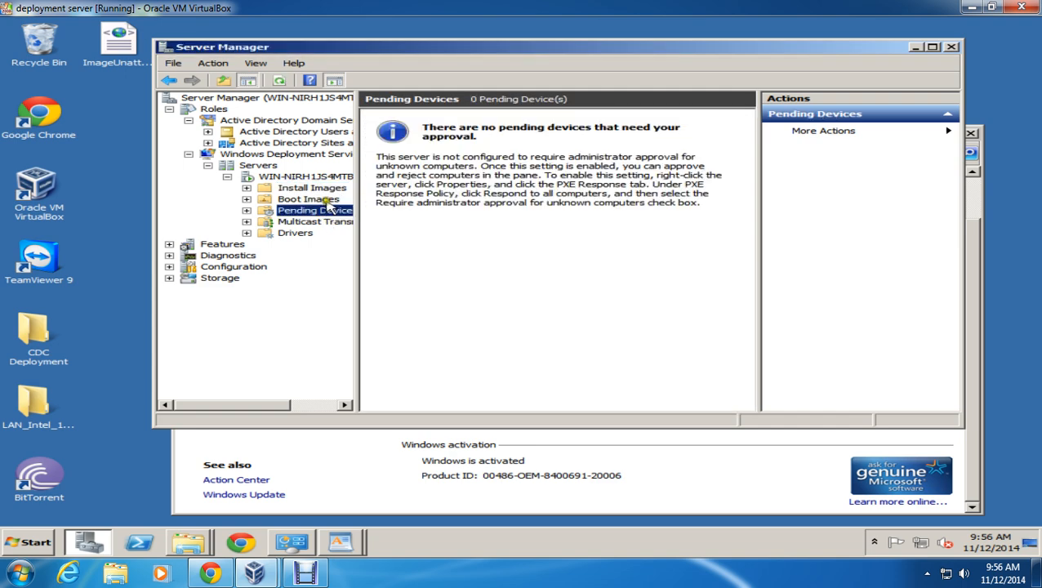
click(325, 200)
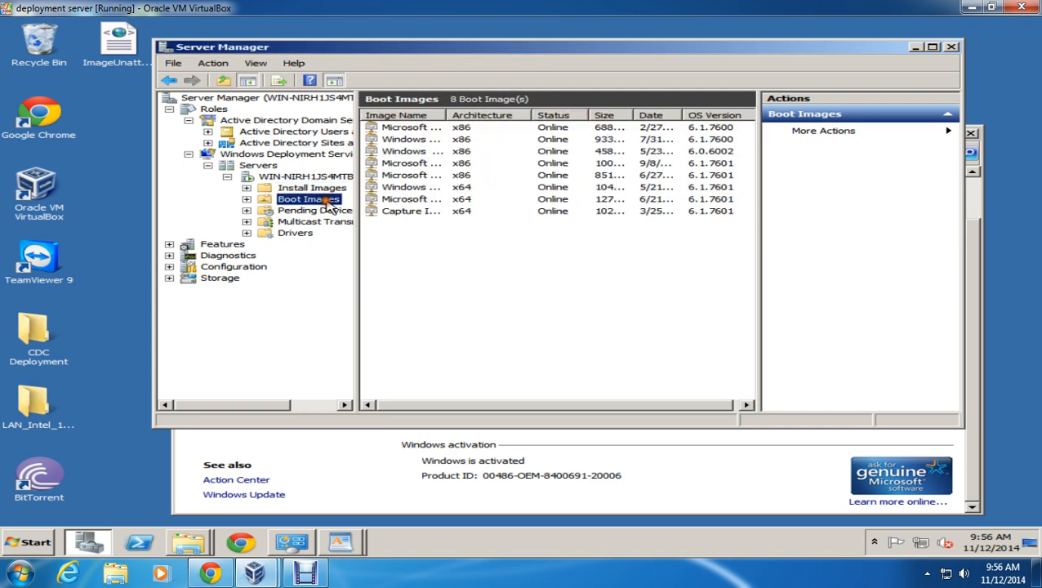
Step: View the properties of the x86 Microsoft Windows Setup boot image modified in September 2014 and dismiss them without changes
click(402, 166)
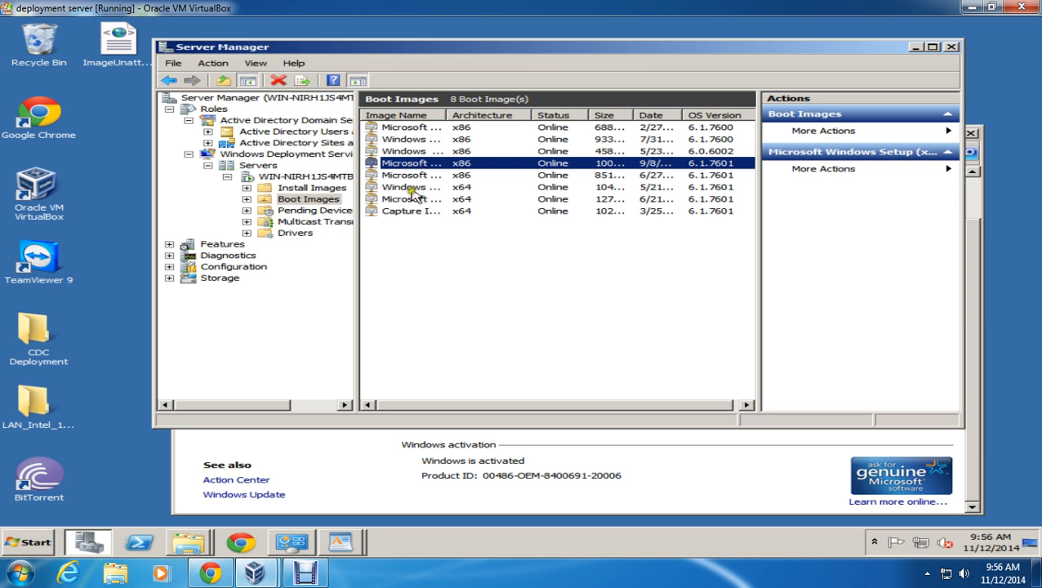
click(416, 175)
right_click(418, 165)
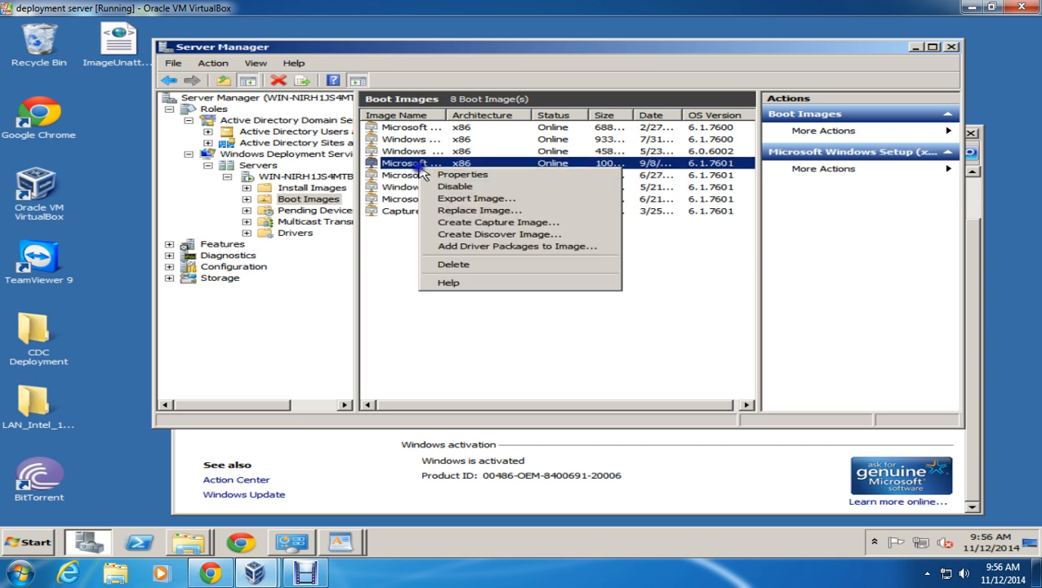
click(463, 175)
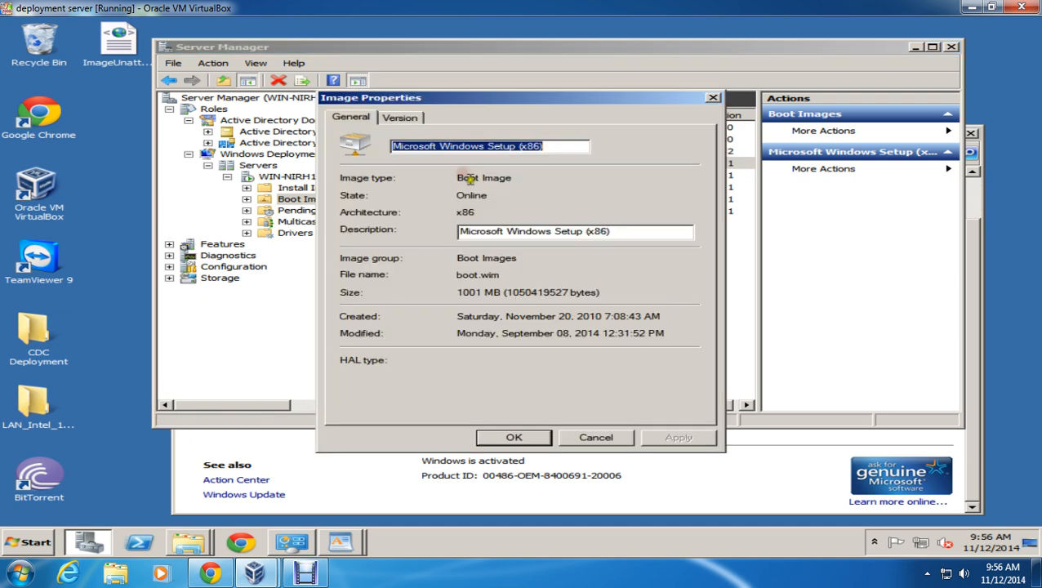
click(596, 437)
Step: Inspect the unattend file path in the properties of the Windows 7 Starter X86 Complete install image, and dismiss them without changes
click(331, 188)
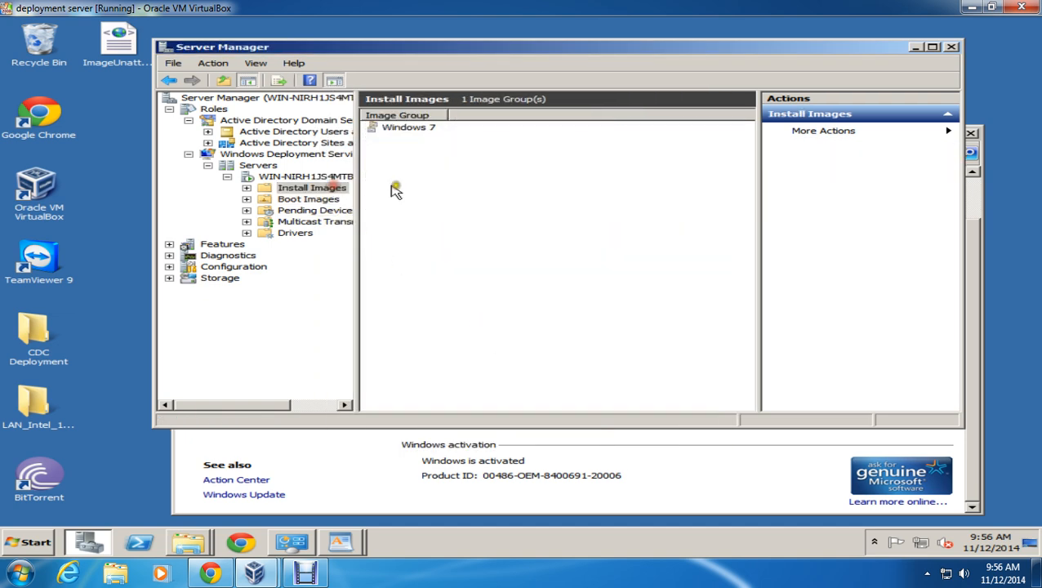
double_click(418, 130)
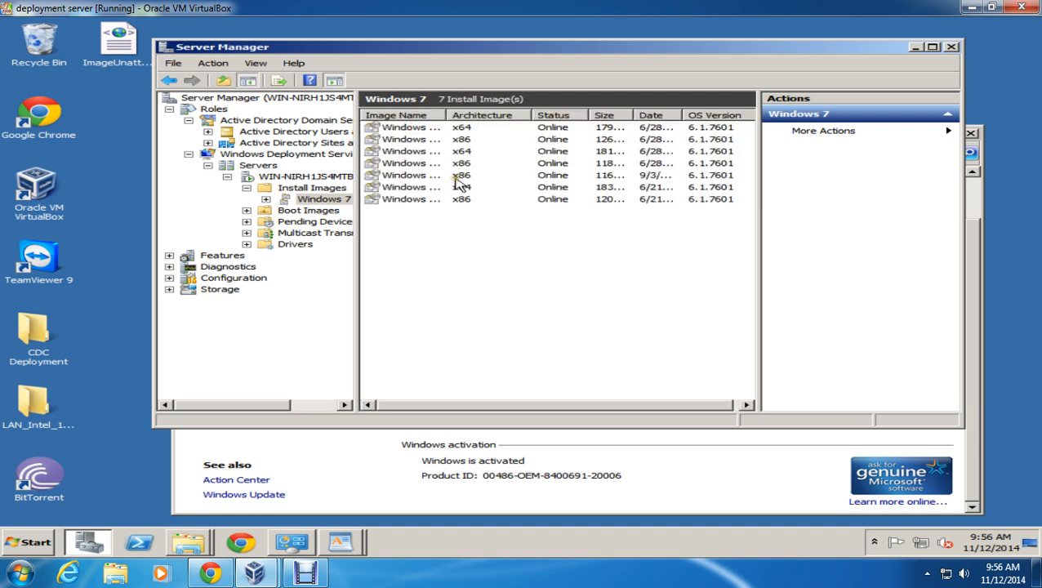
click(412, 175)
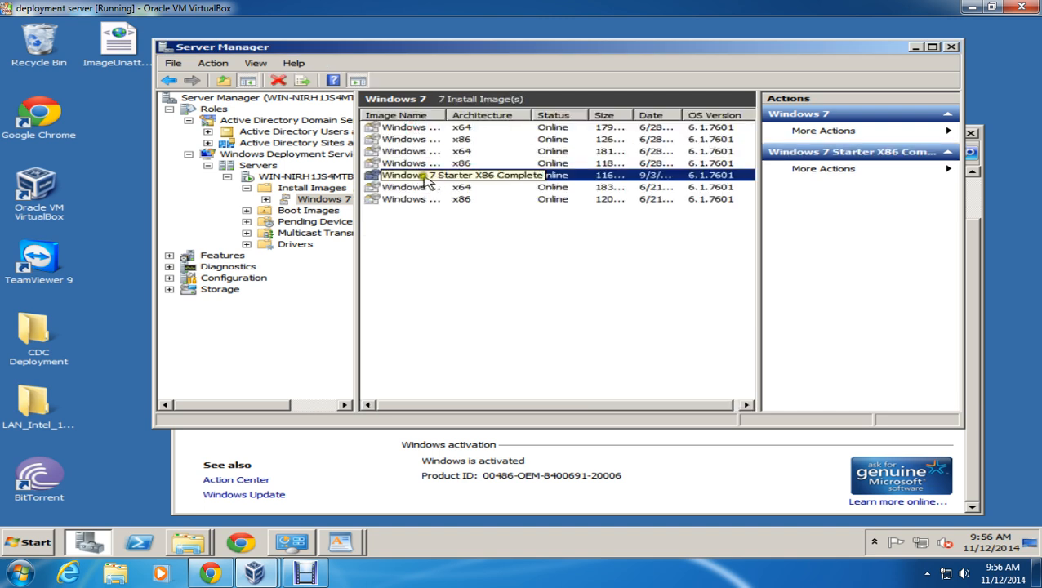
right_click(419, 177)
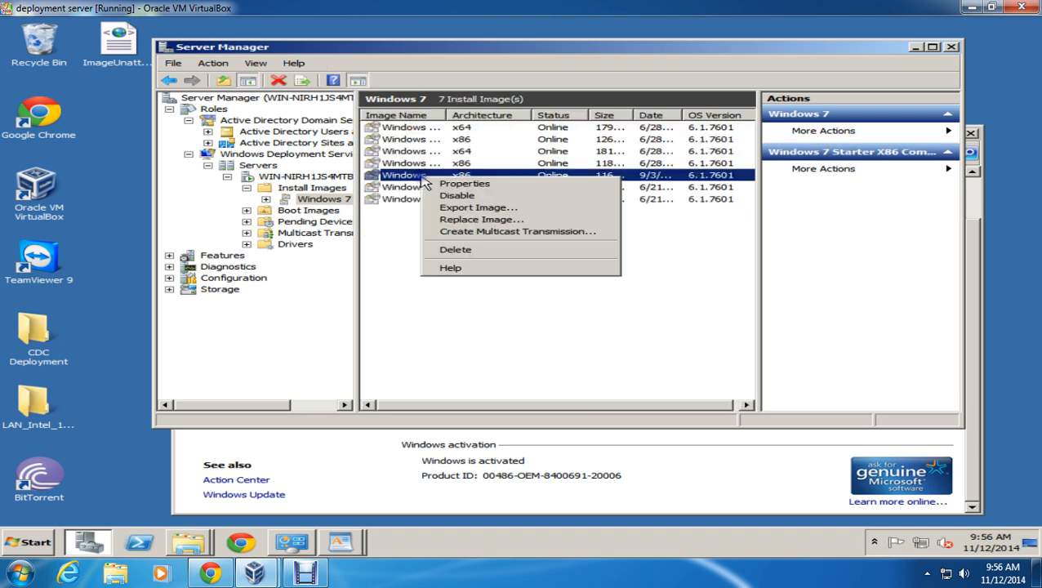
click(464, 184)
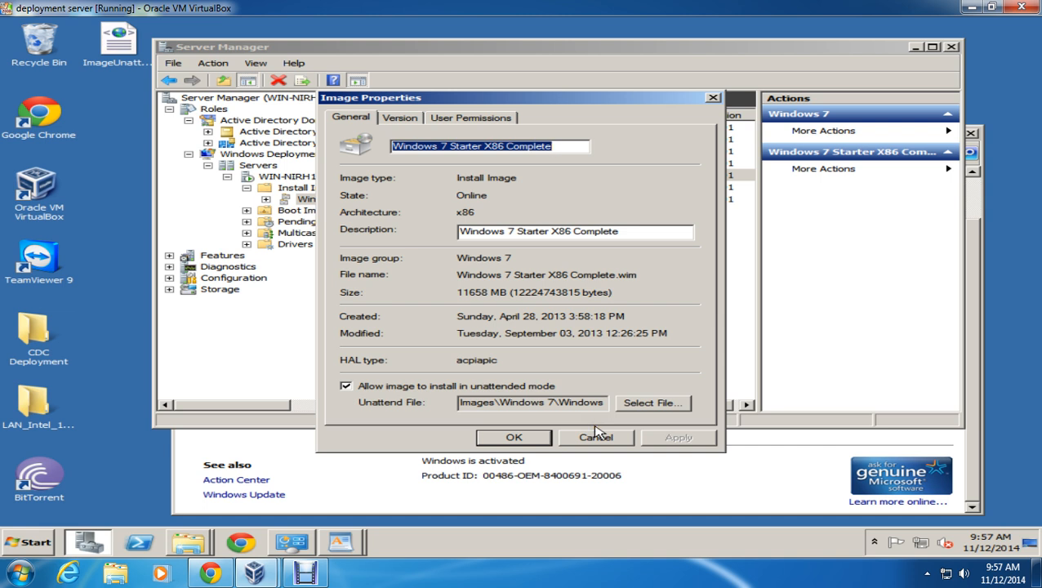
drag(583, 401, 623, 400)
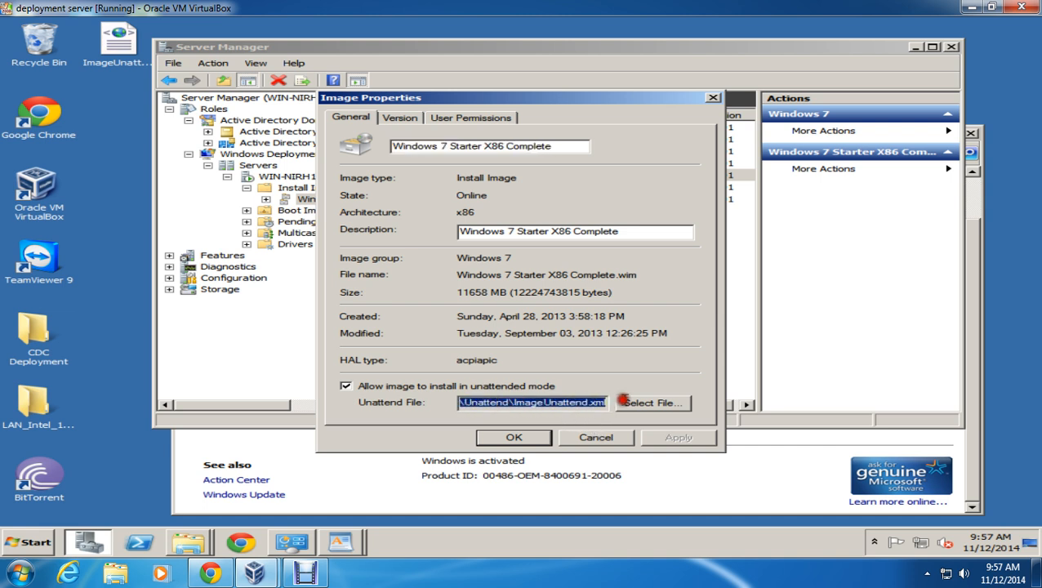
click(600, 402)
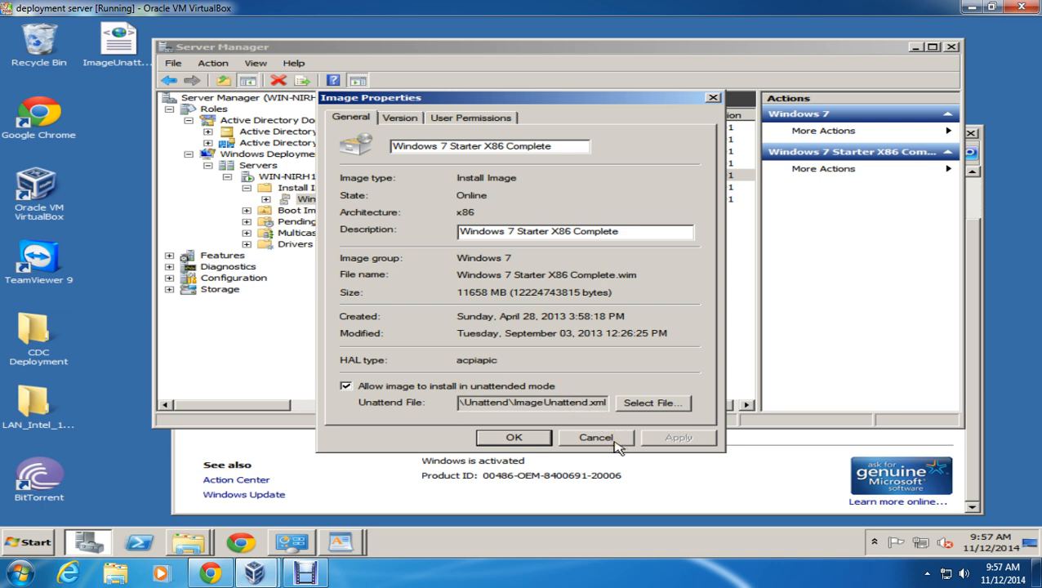
click(614, 441)
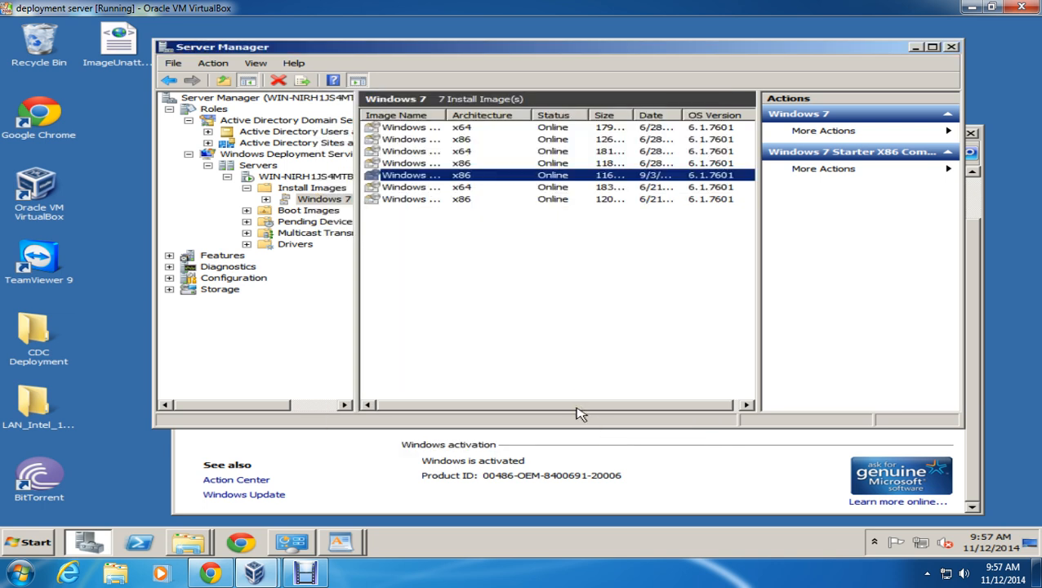